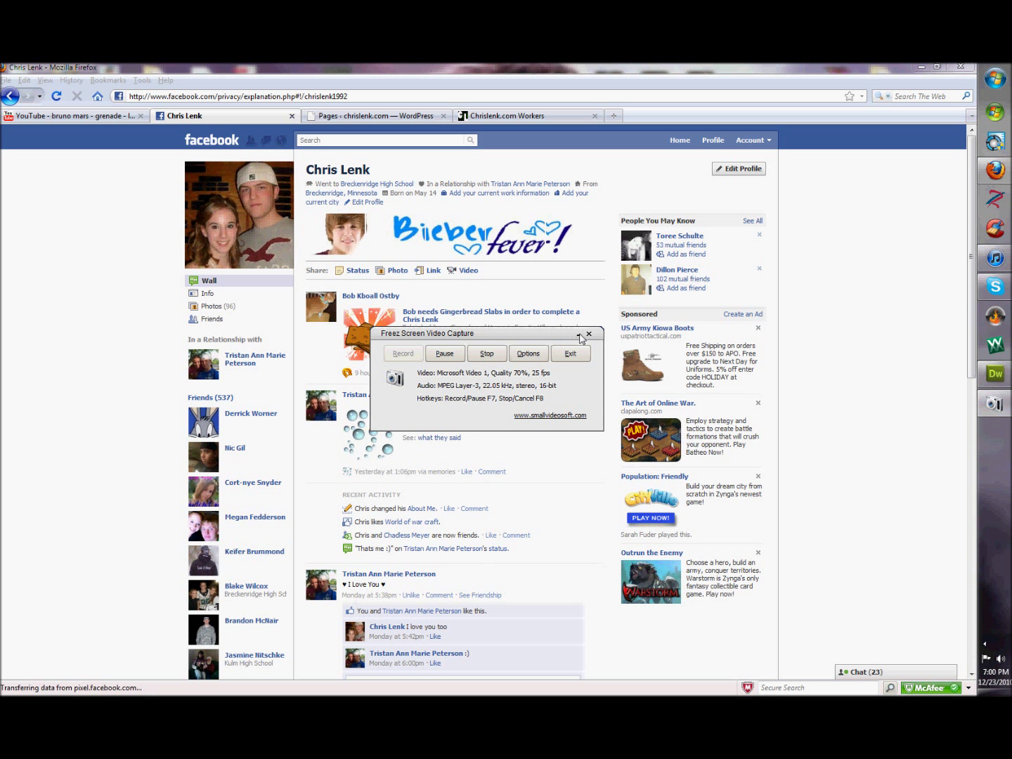
- Reload the profile page and glance at the Account menu without choosing anything
click(578, 335)
click(710, 142)
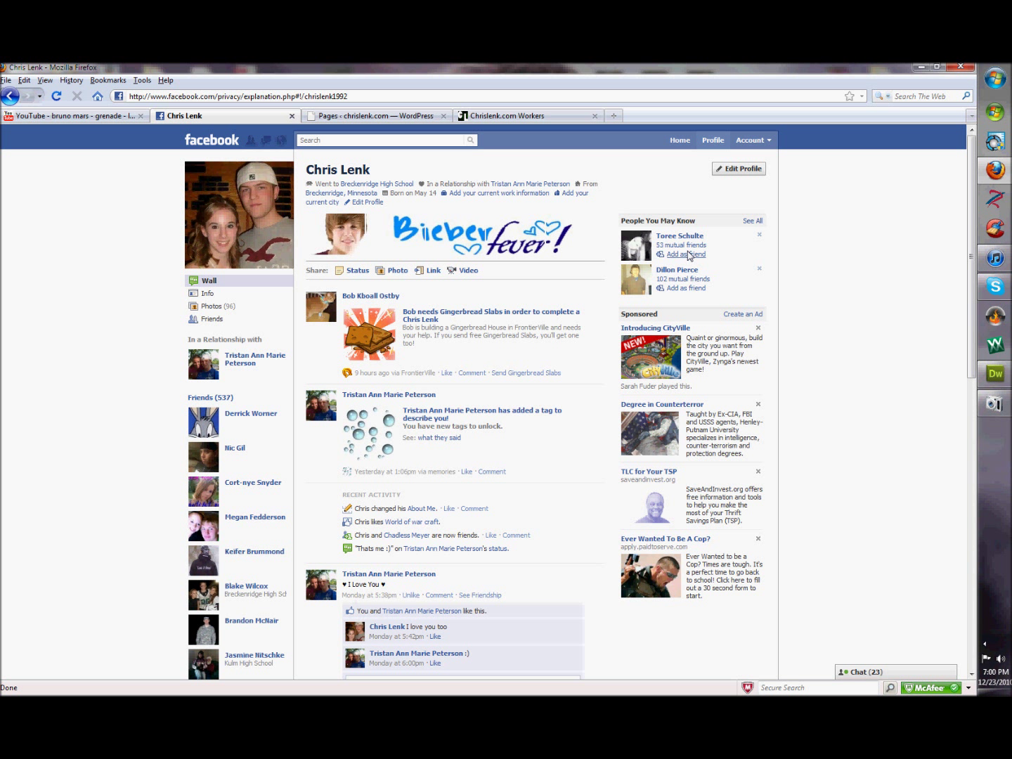
click(752, 140)
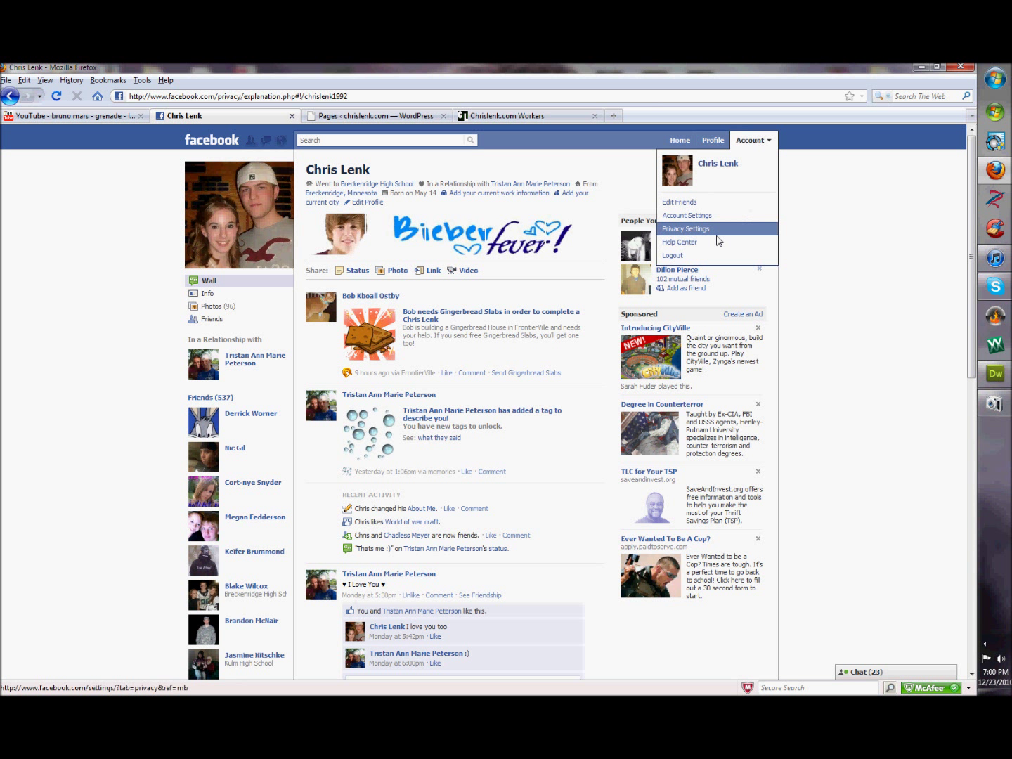
click(590, 159)
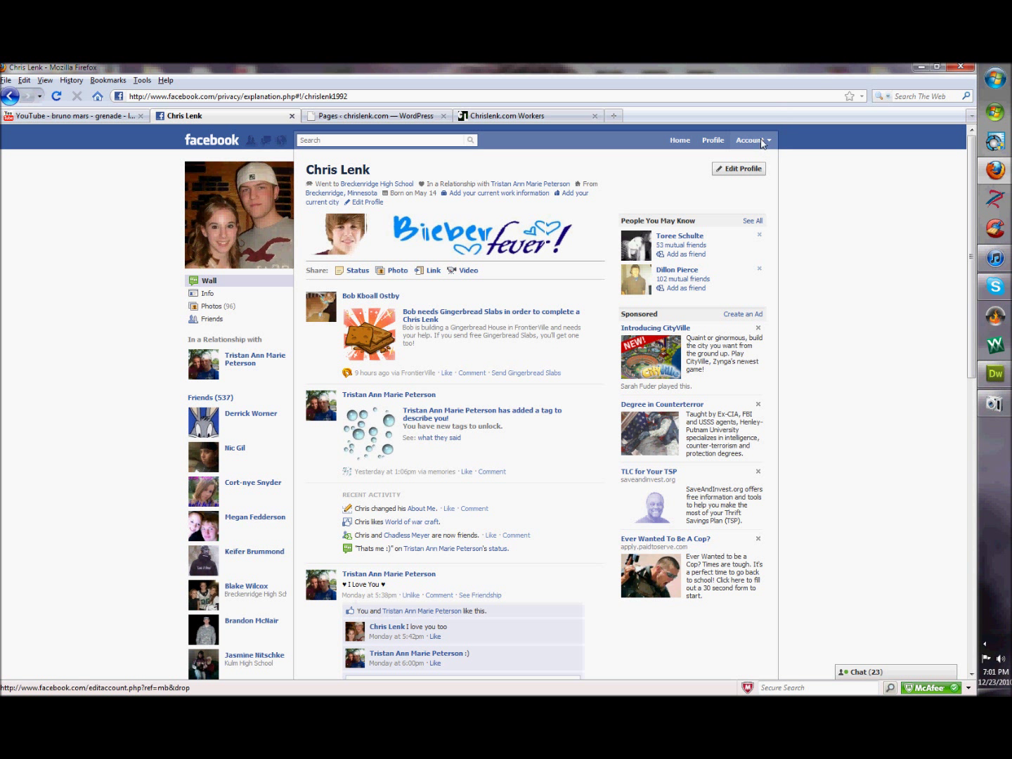
- Go from the News Feed back to Profile, then choose Account > Privacy Settings
click(689, 142)
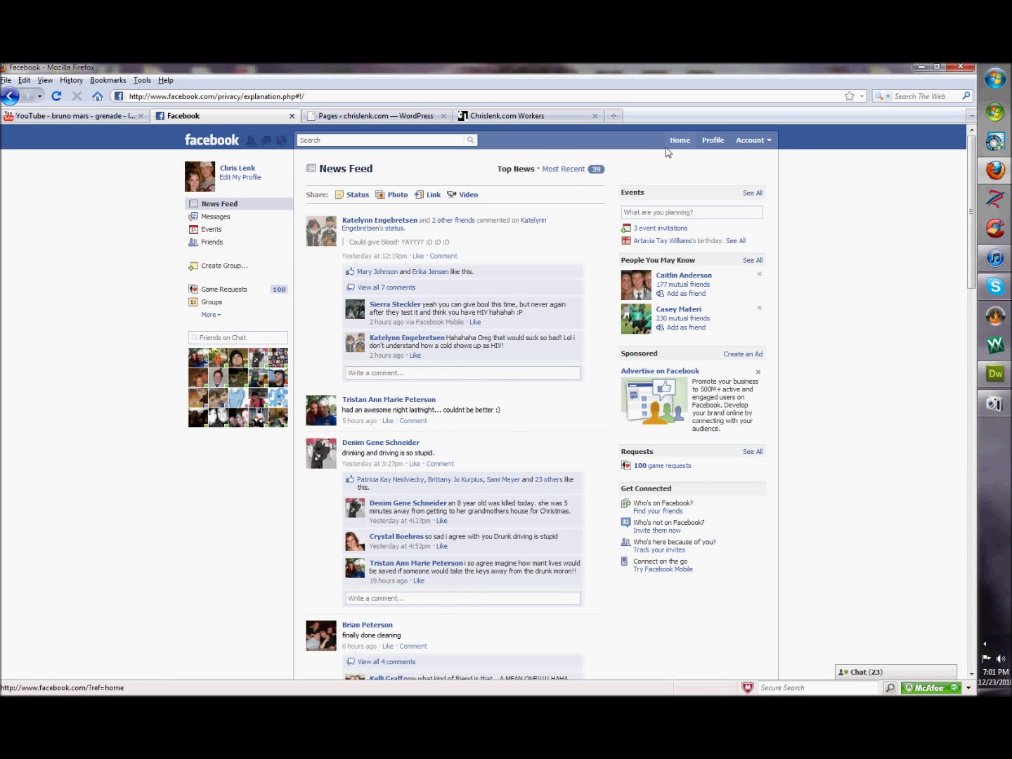
click(714, 141)
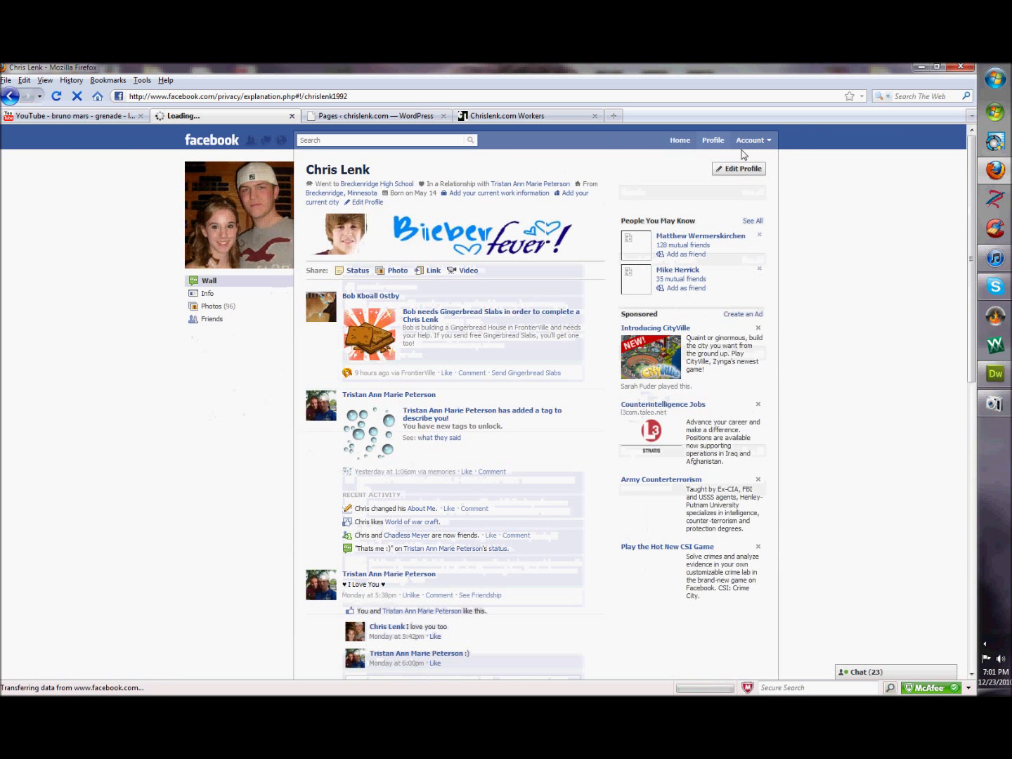
click(757, 143)
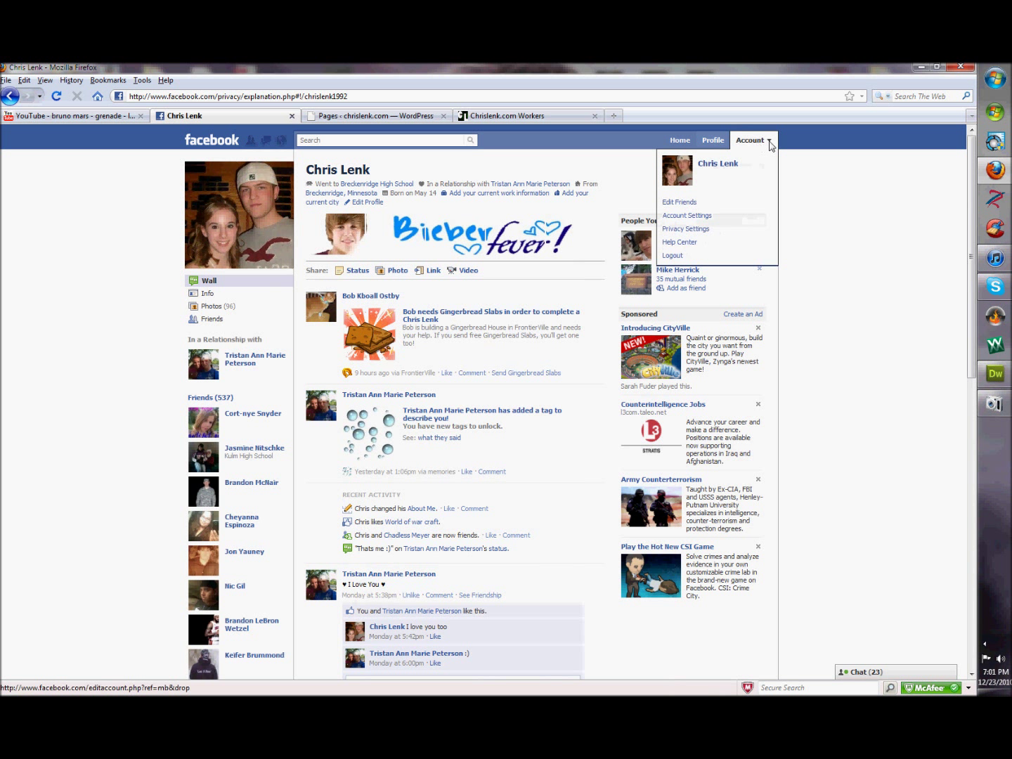
click(701, 233)
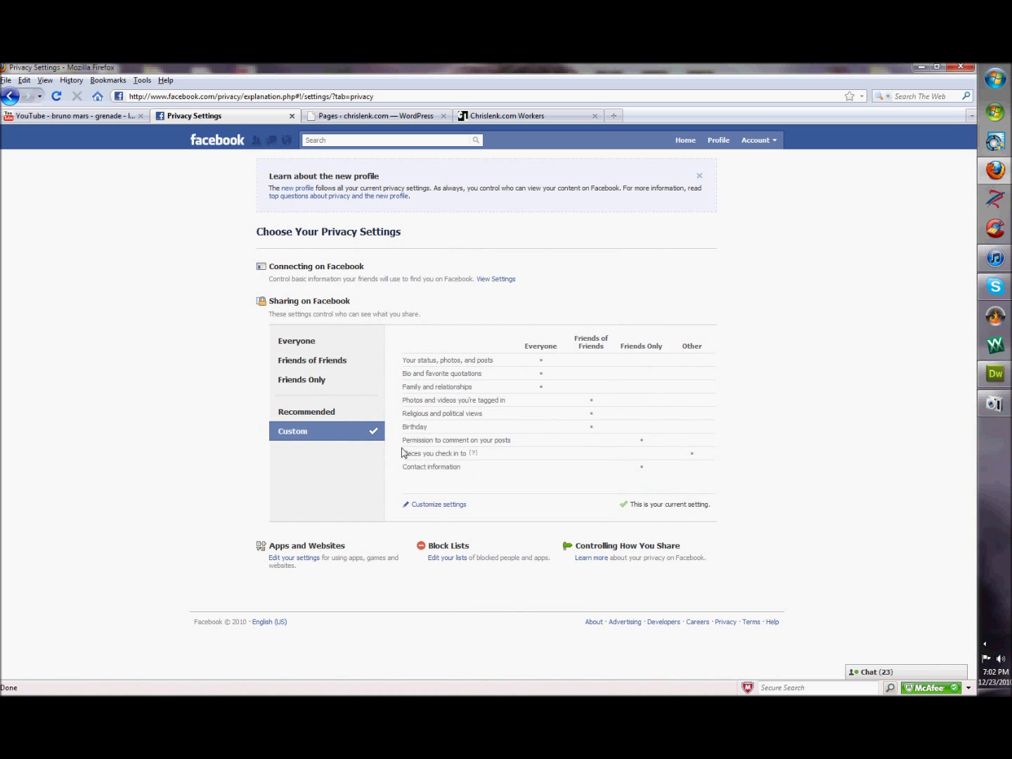
- Preview the Everyone, Friends of Friends and Friends Only presets, keep Custom, then open Customize settings
drag(402, 455, 464, 453)
click(501, 464)
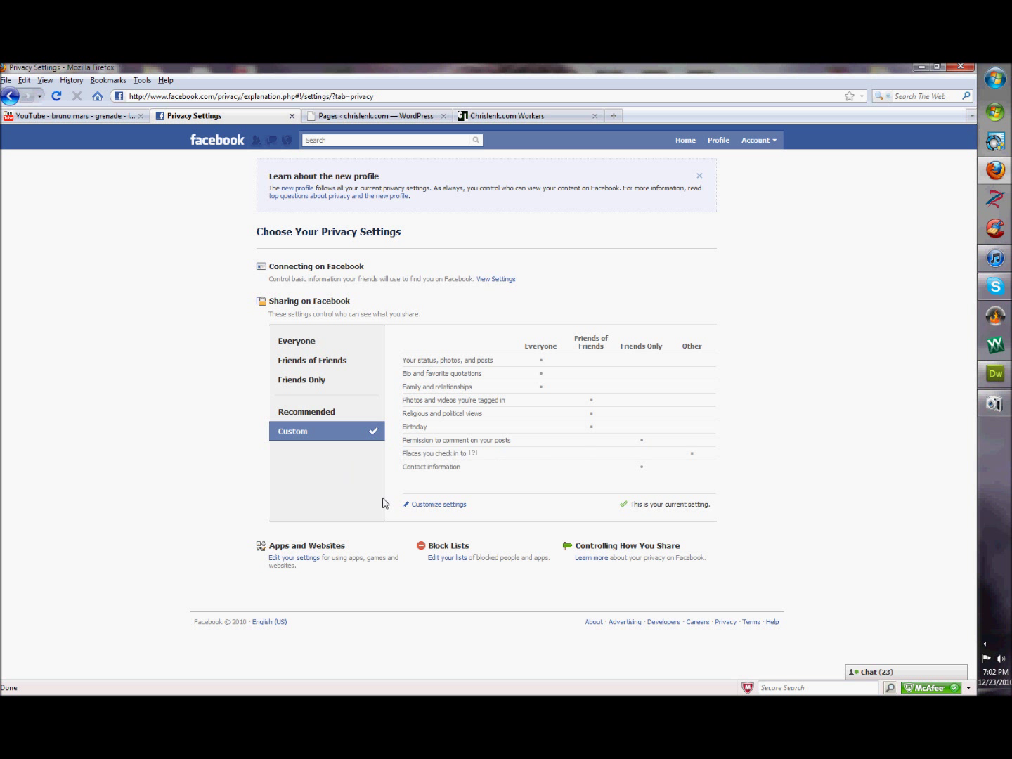
click(319, 345)
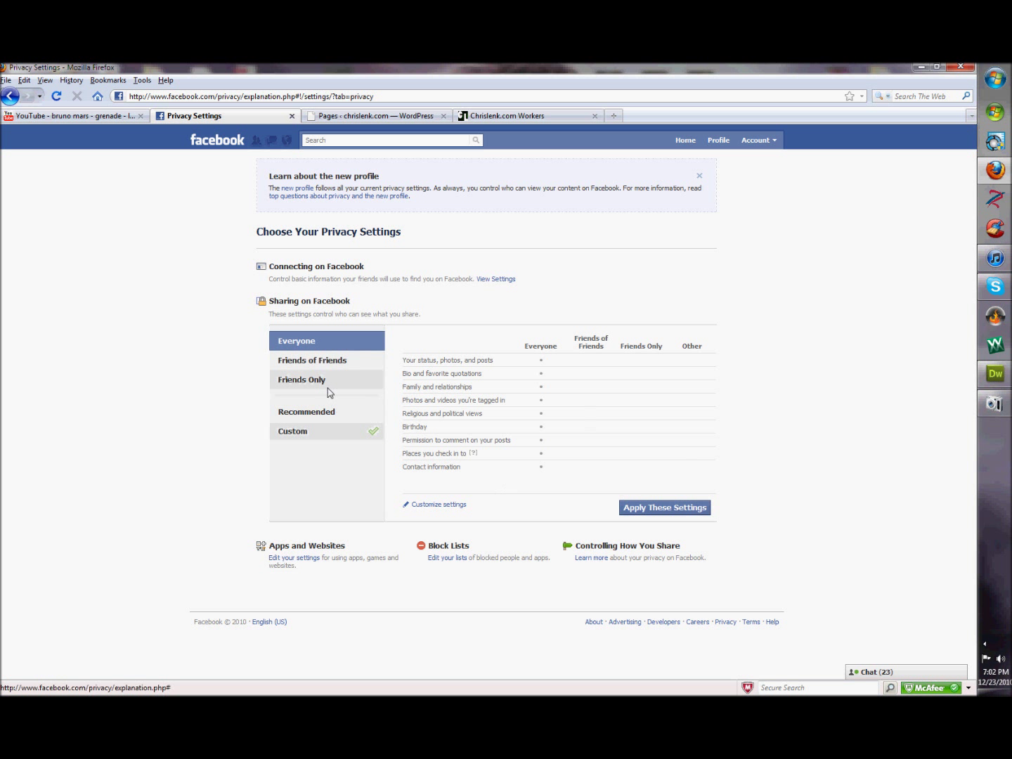
click(324, 441)
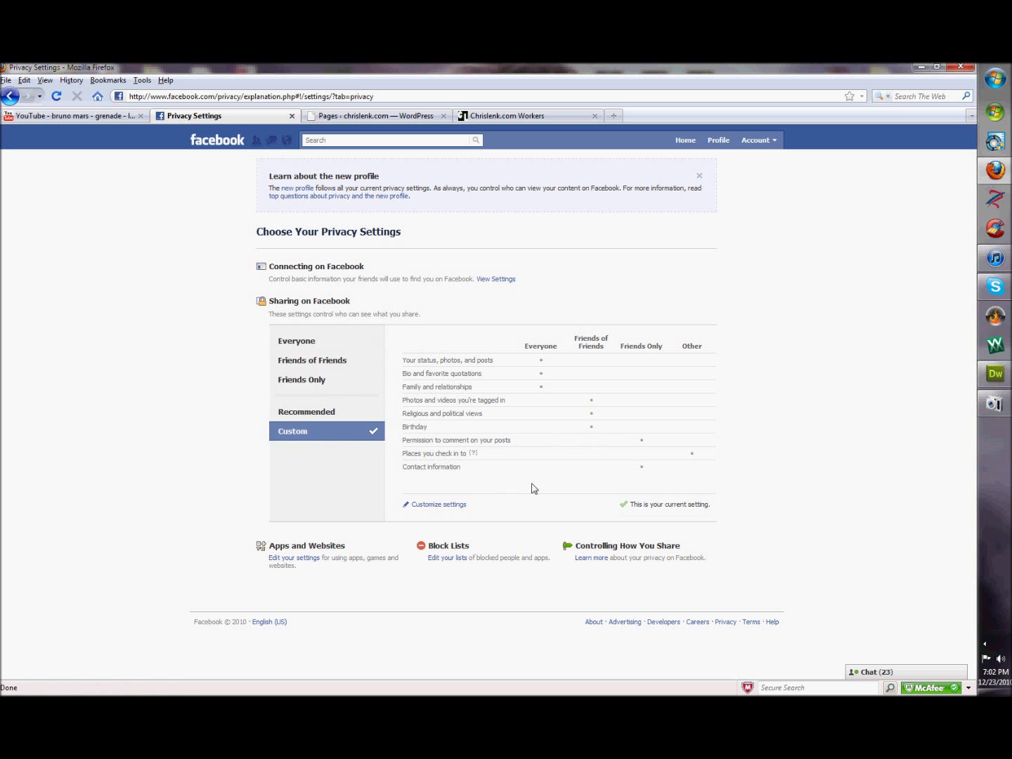
click(295, 342)
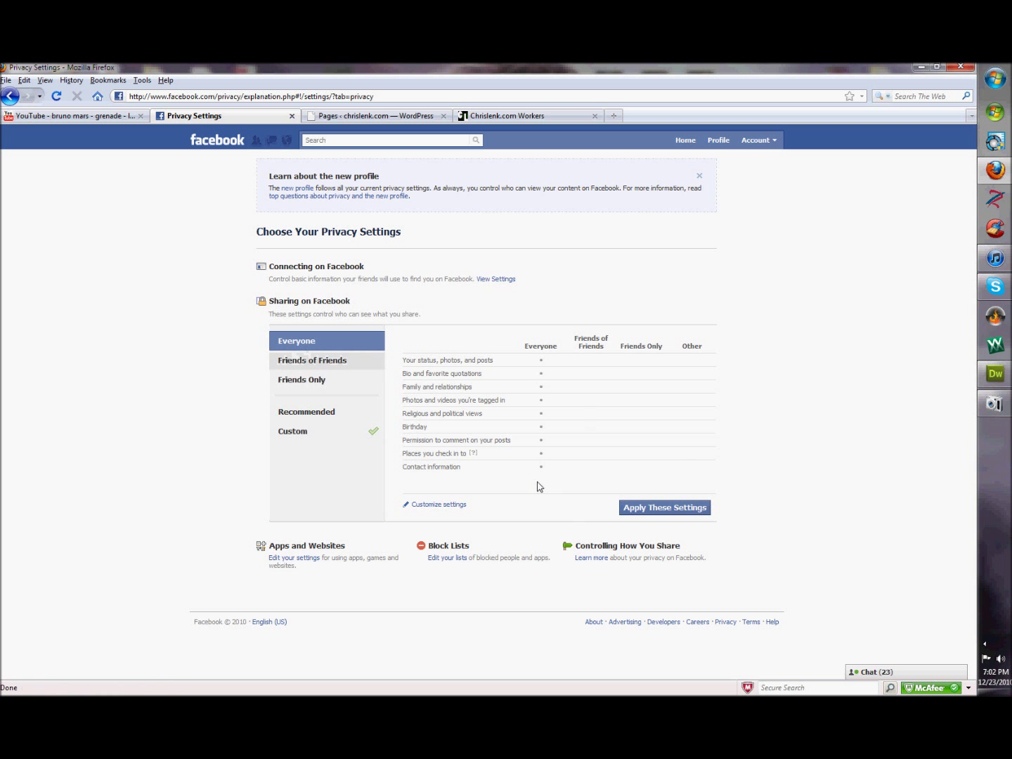
click(317, 360)
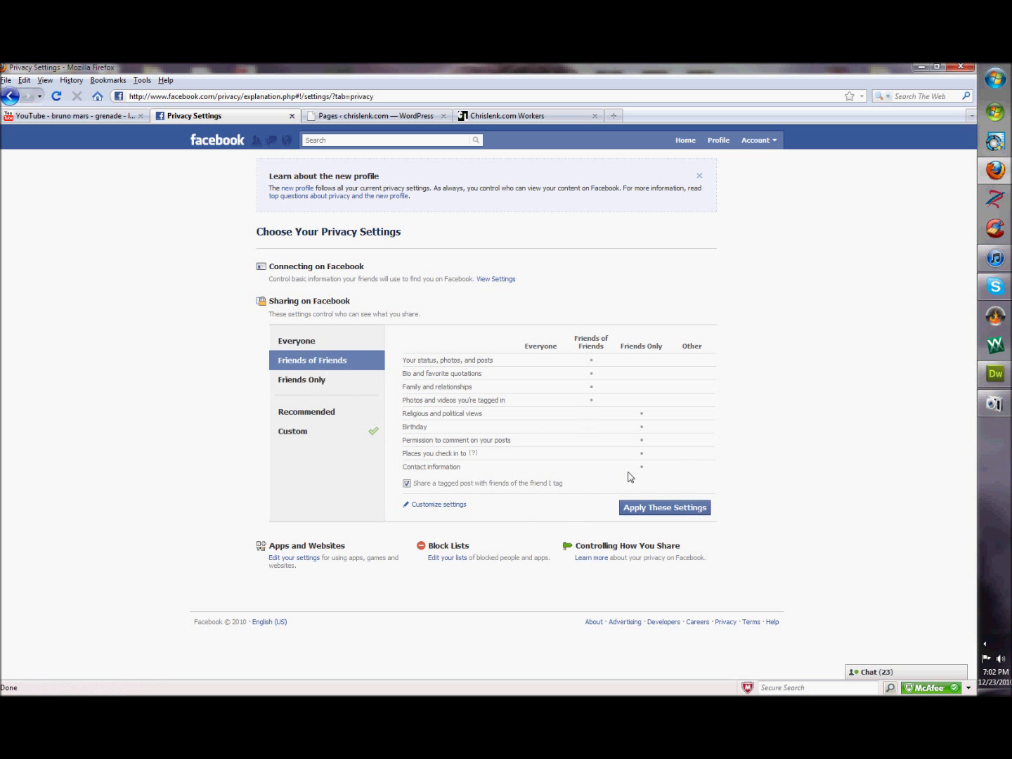
click(320, 381)
click(332, 434)
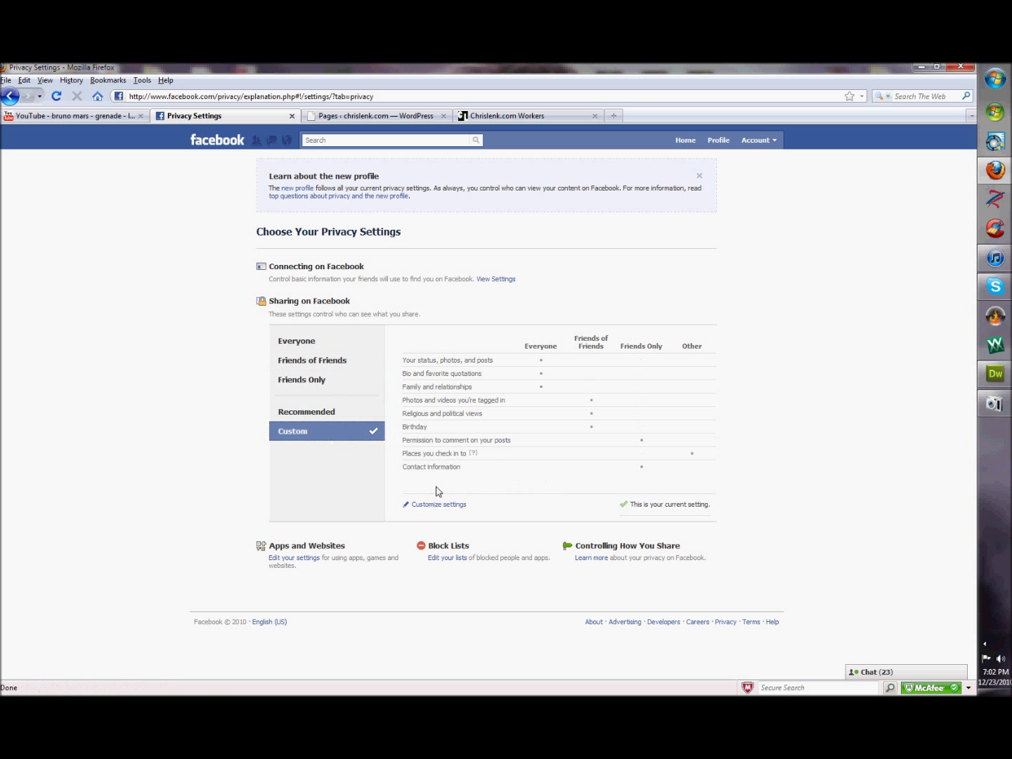
click(421, 506)
- Keep 'Places I check in to' visible to Only Me
scroll(560, 454, down, 8)
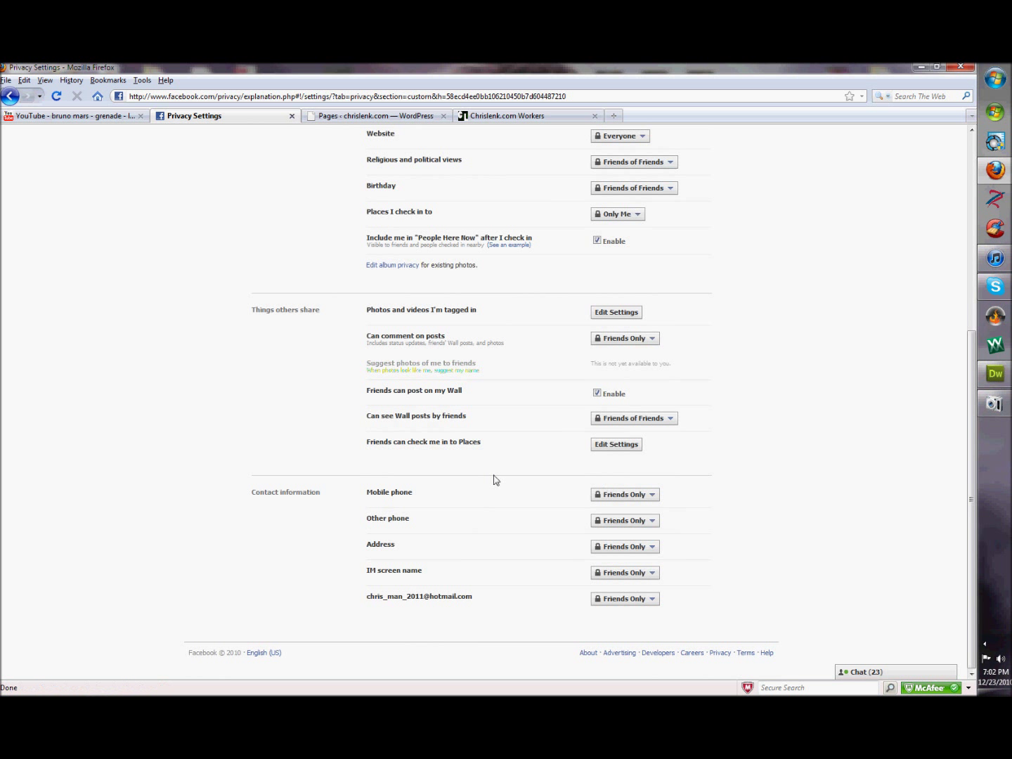
drag(384, 444, 473, 453)
click(471, 453)
scroll(661, 365, up, 3)
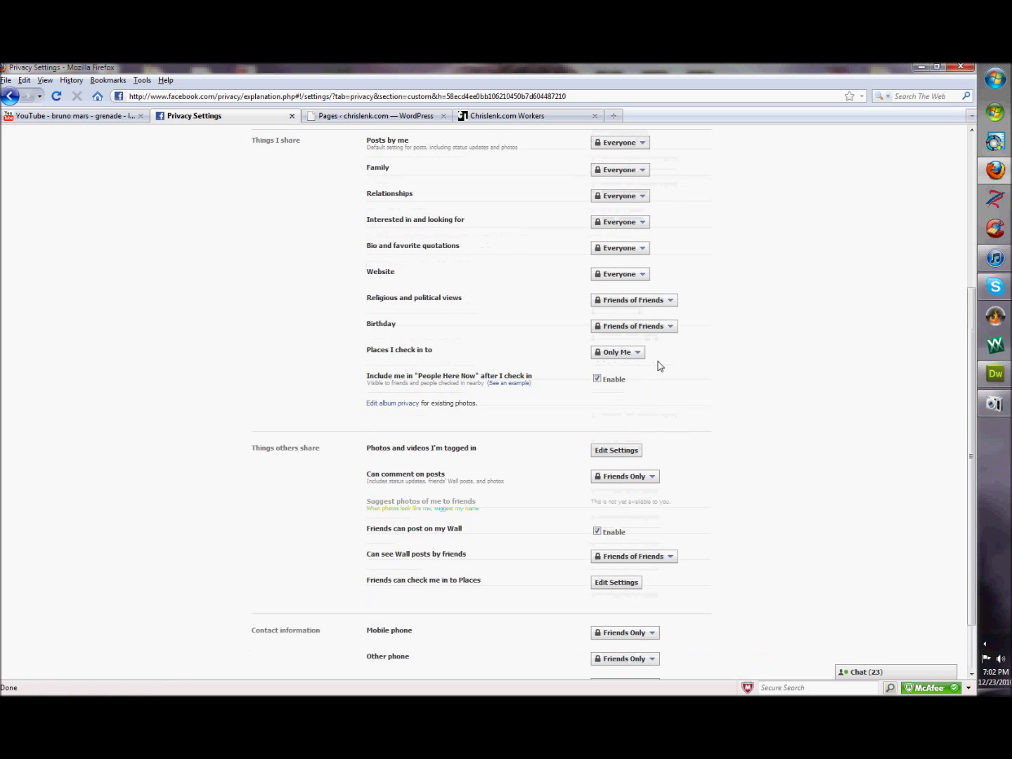
drag(369, 356, 421, 362)
click(440, 358)
click(610, 353)
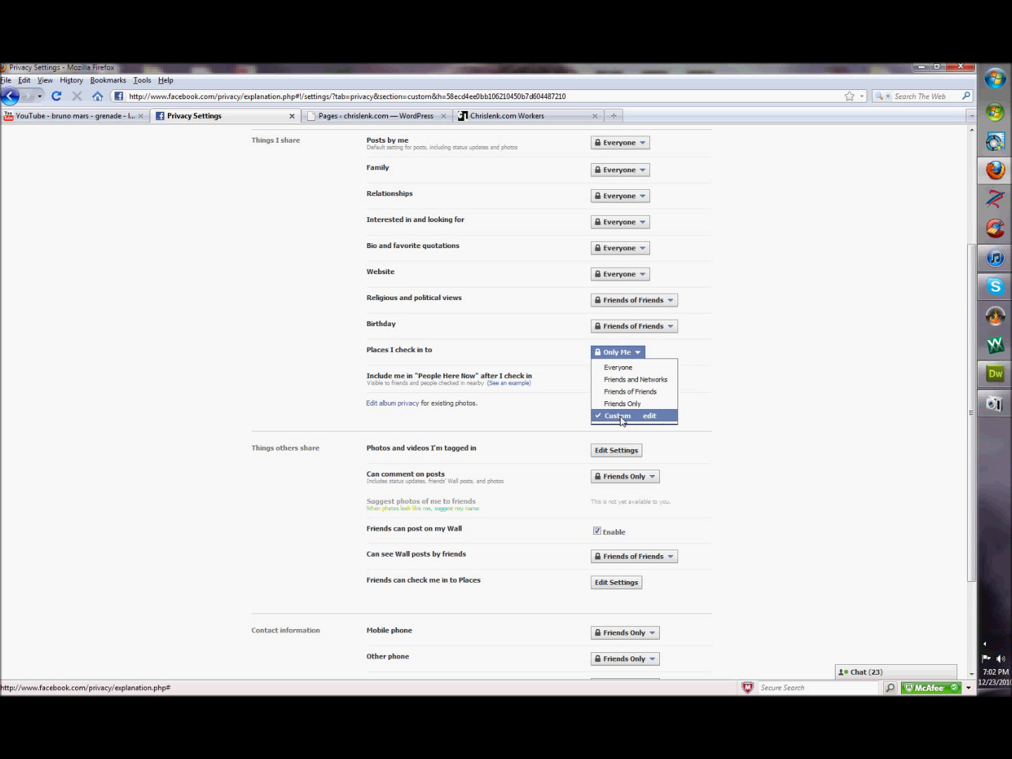
click(741, 362)
- Return to the profile page and bring up the Account menu
scroll(373, 368, up, 5)
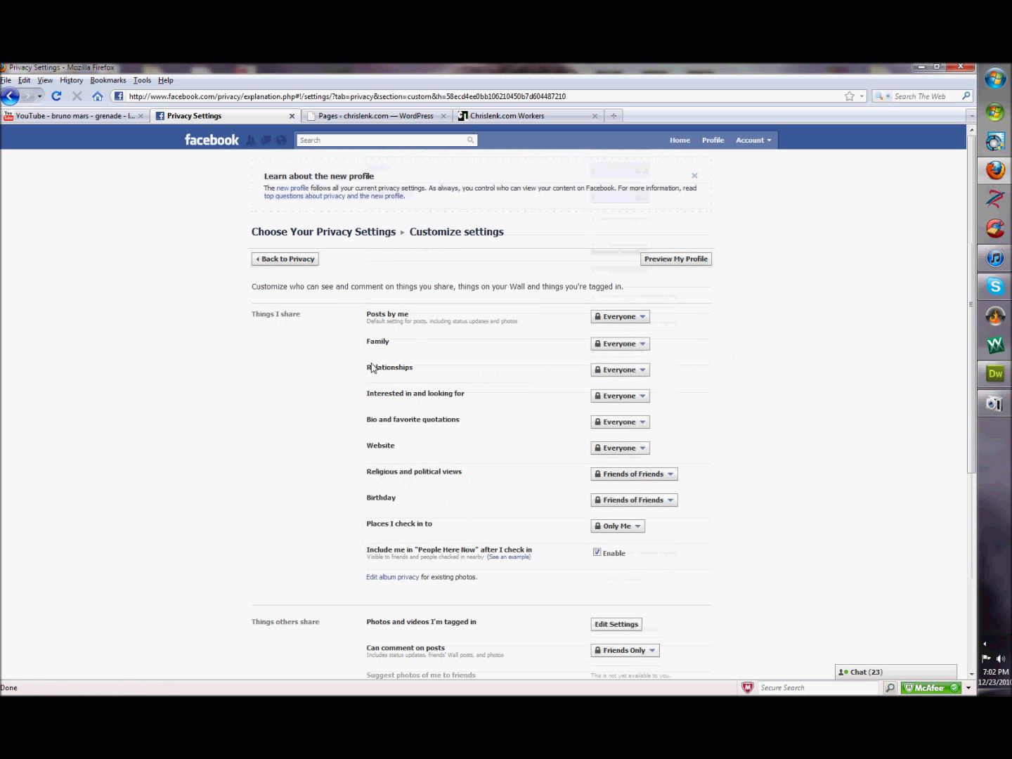
click(713, 141)
click(752, 141)
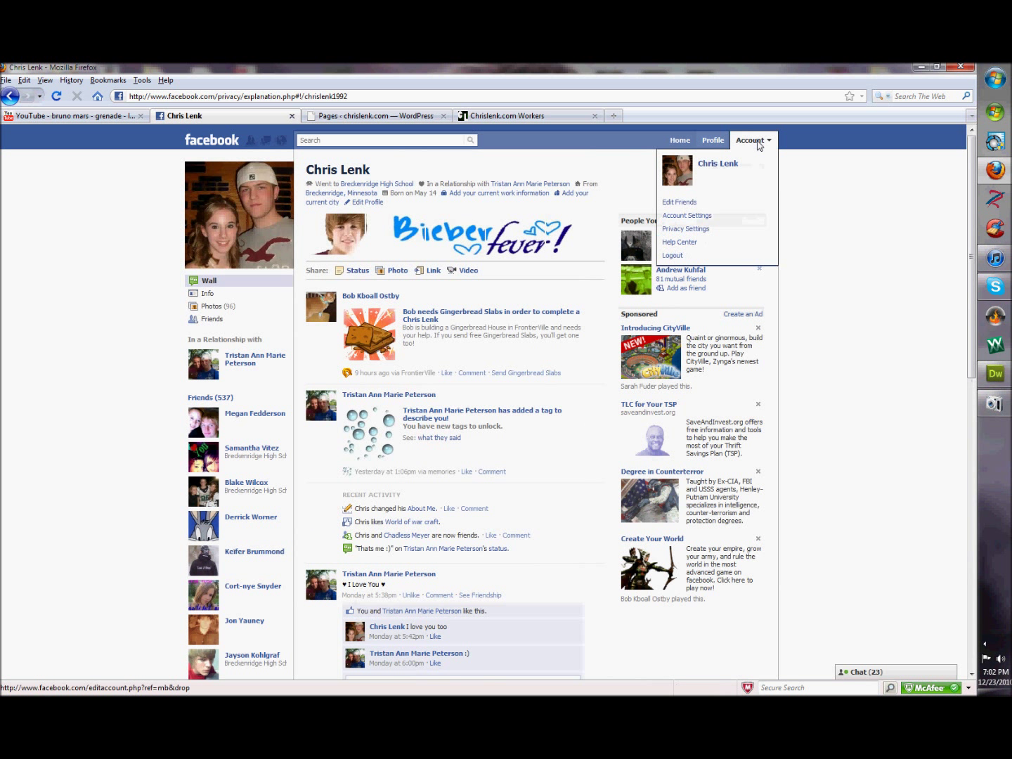
- Choose Account > Privacy Settings, then open and close the Account menu again
click(703, 228)
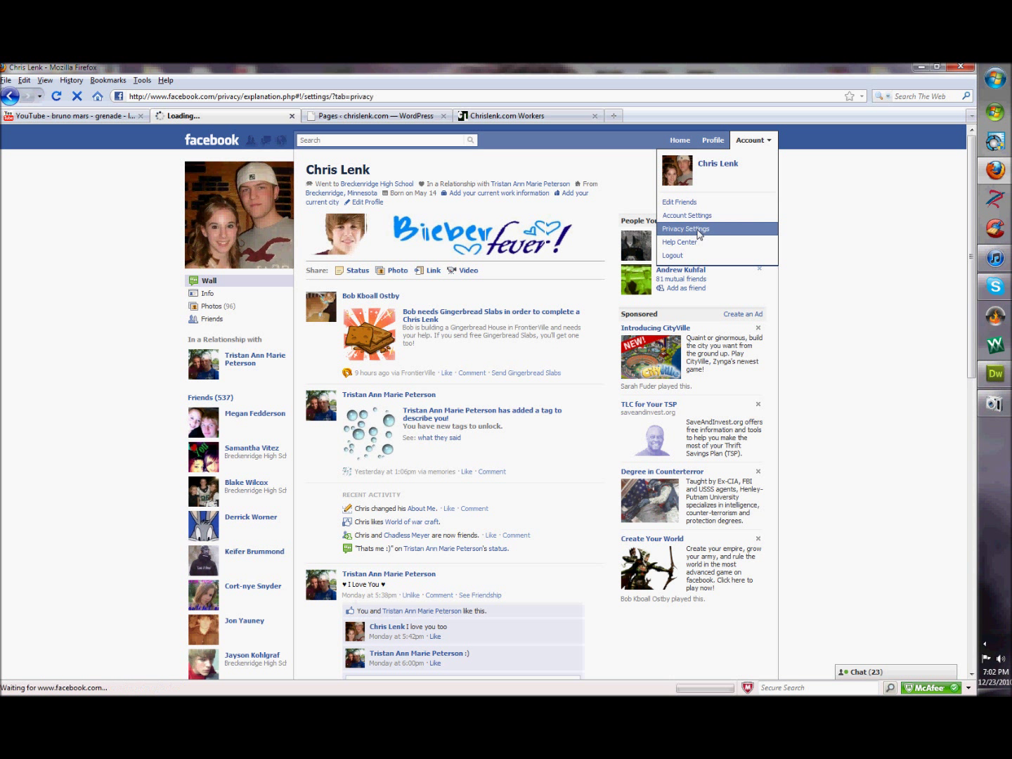
click(754, 141)
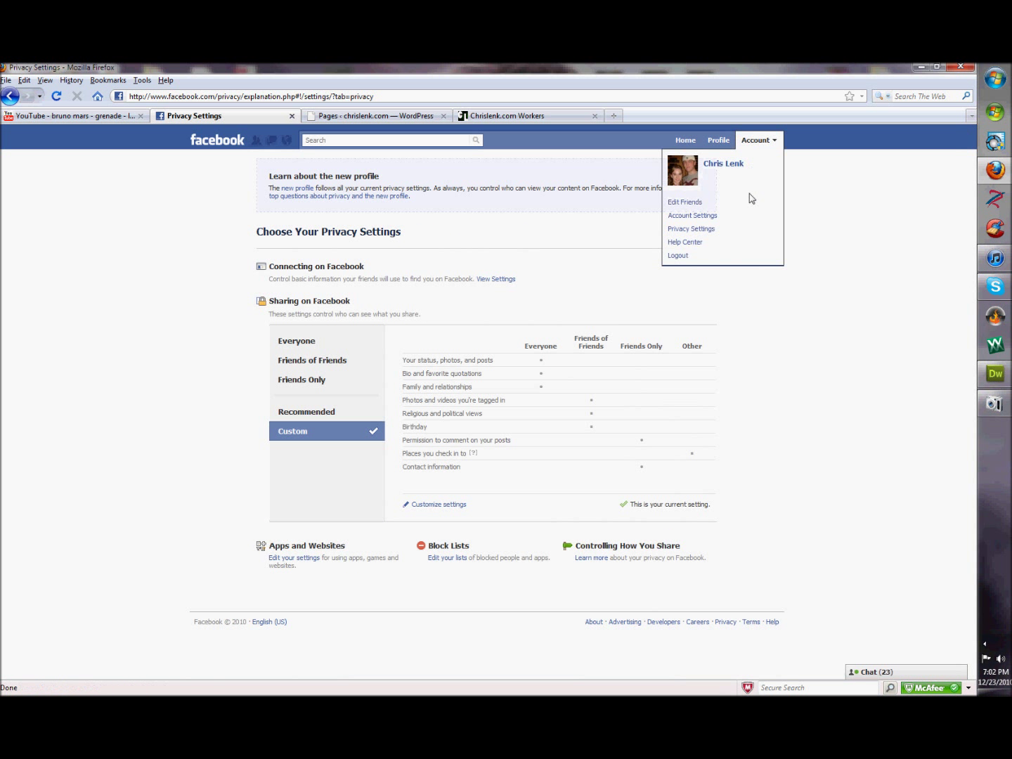
click(721, 229)
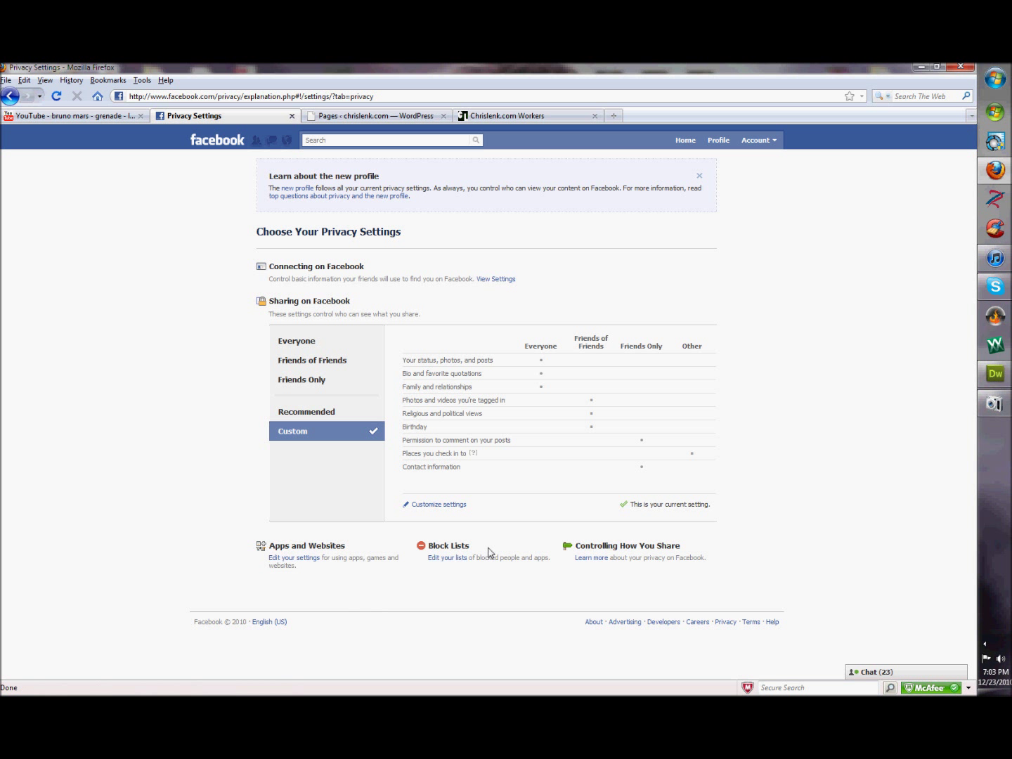
- Open the Apps and Websites settings, which show 28 apps in use
click(305, 559)
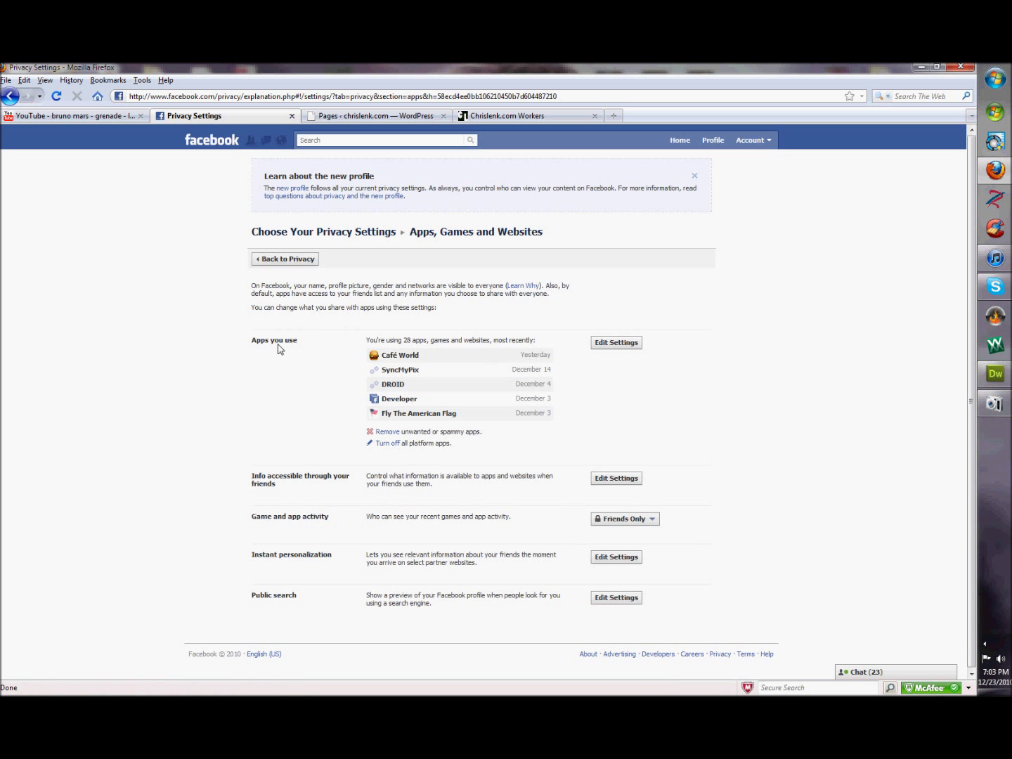
drag(386, 341, 422, 343)
click(420, 342)
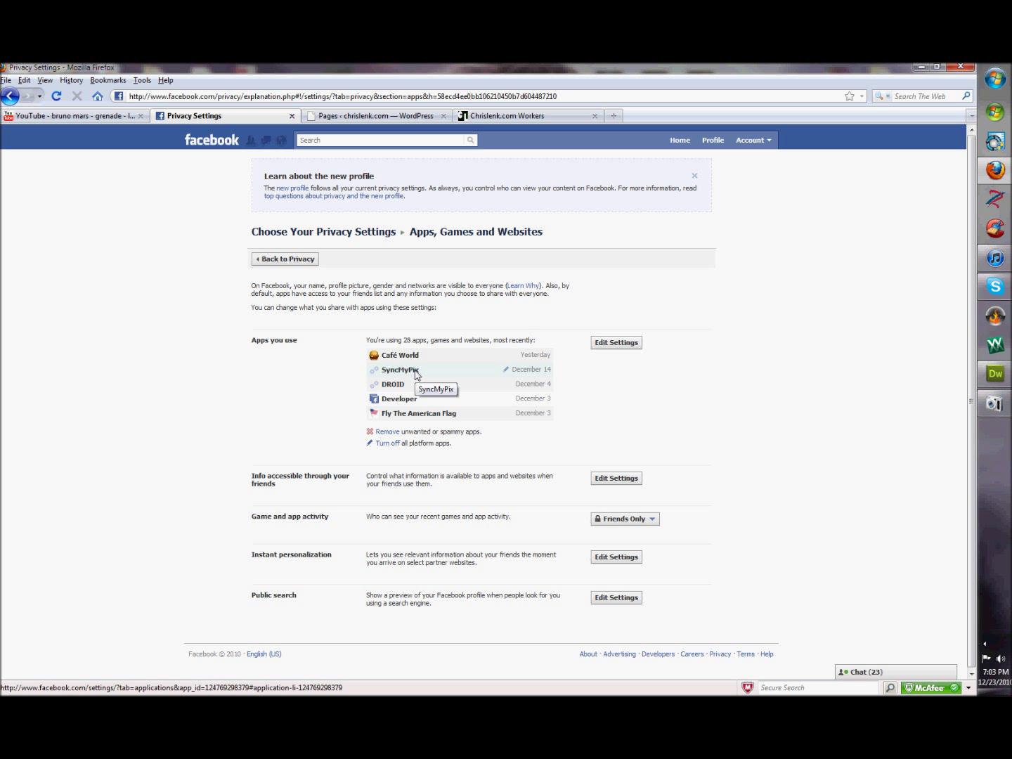
drag(248, 342, 307, 344)
- Browse the full Apps You Use list and expand Social City's permissions
click(616, 342)
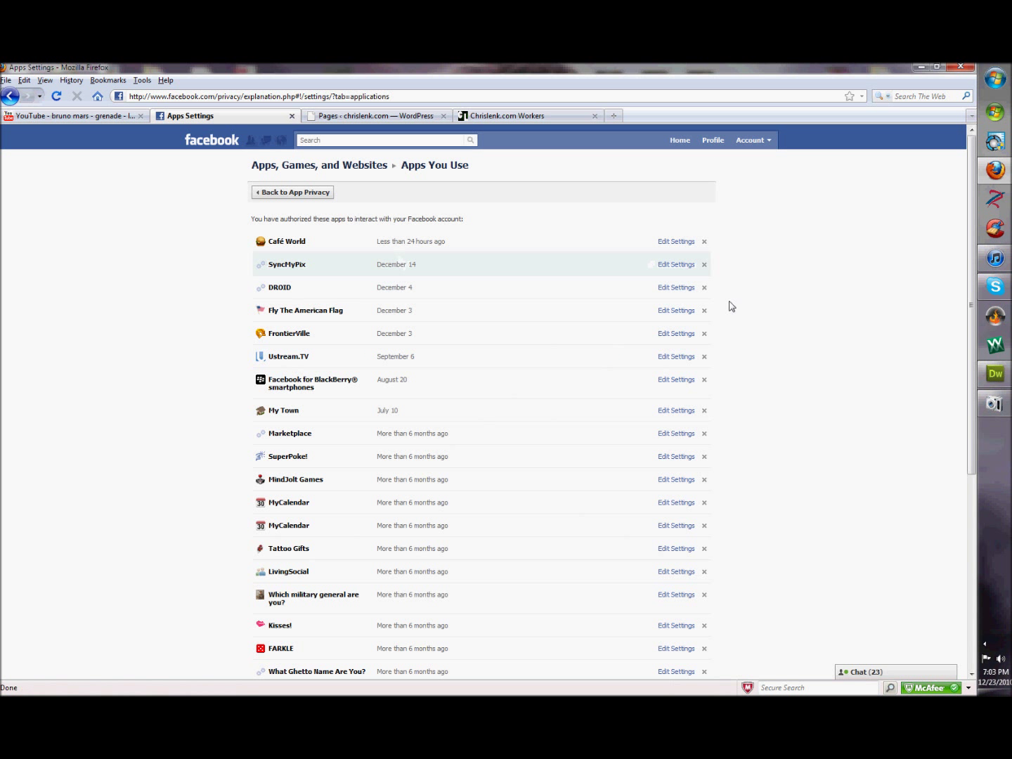
scroll(730, 305, down, 4)
scroll(491, 393, down, 1)
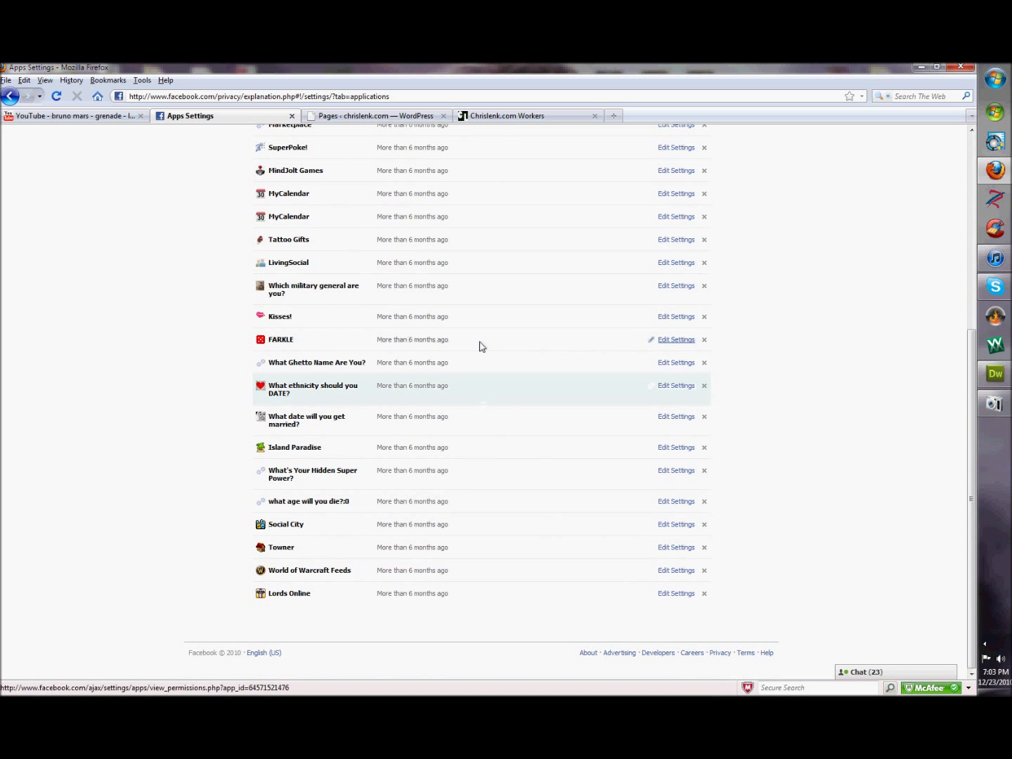
scroll(478, 345, up, 5)
scroll(525, 441, down, 5)
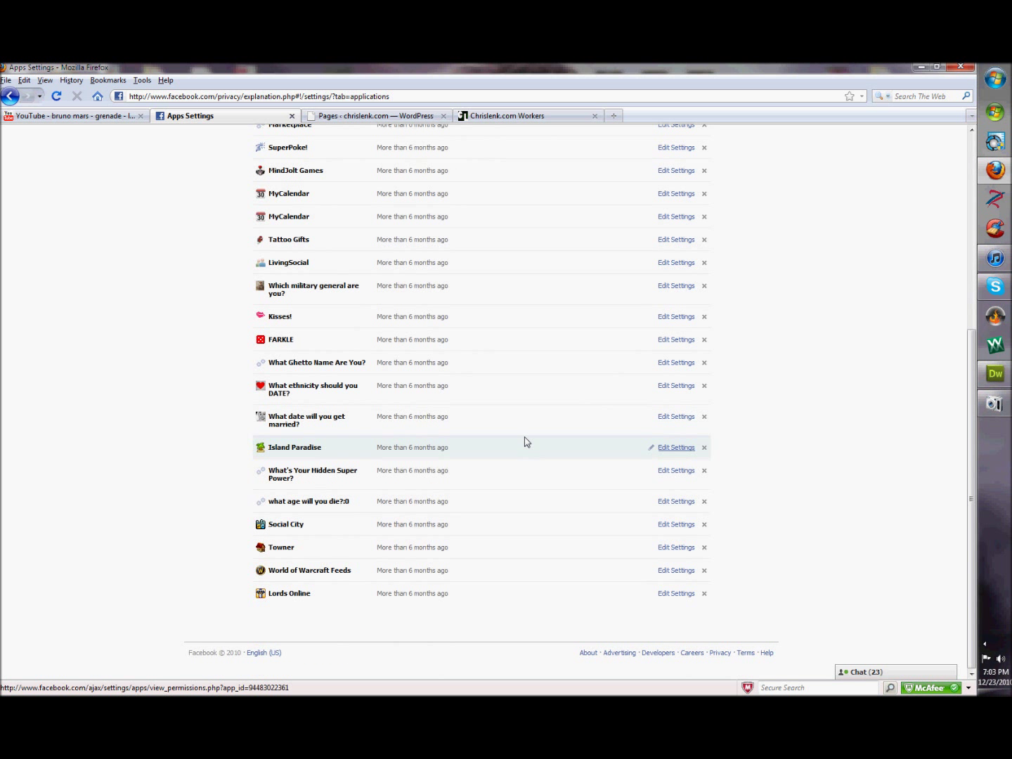
scroll(601, 438, up, 5)
scroll(601, 438, up, 1)
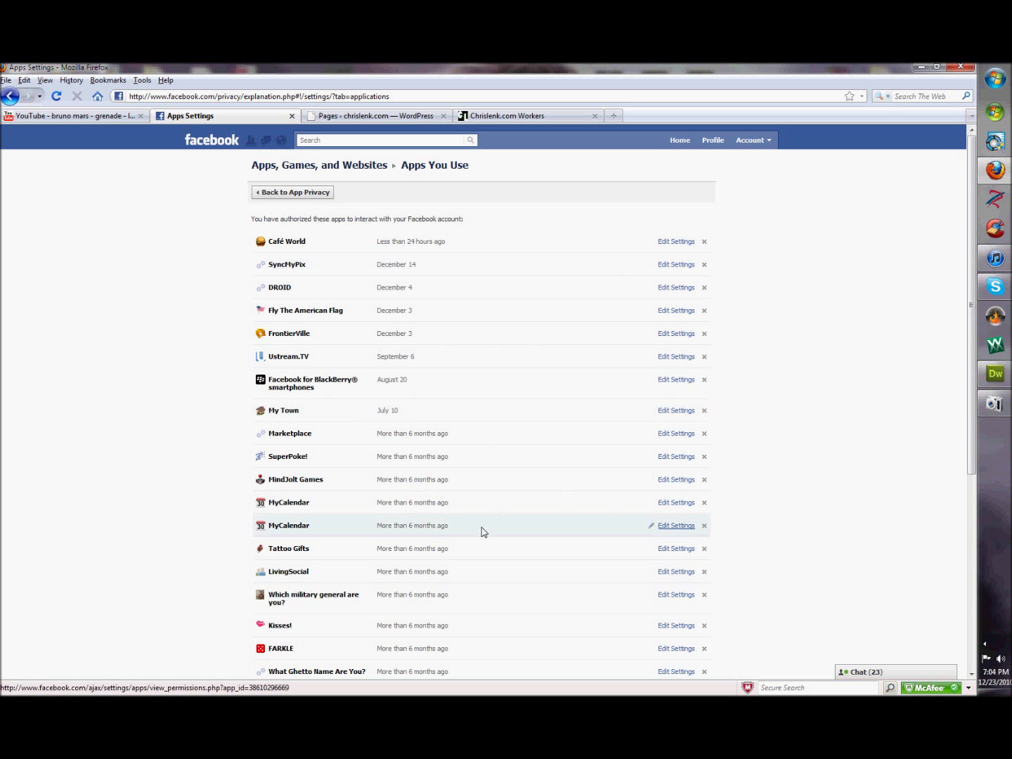
scroll(483, 531, down, 5)
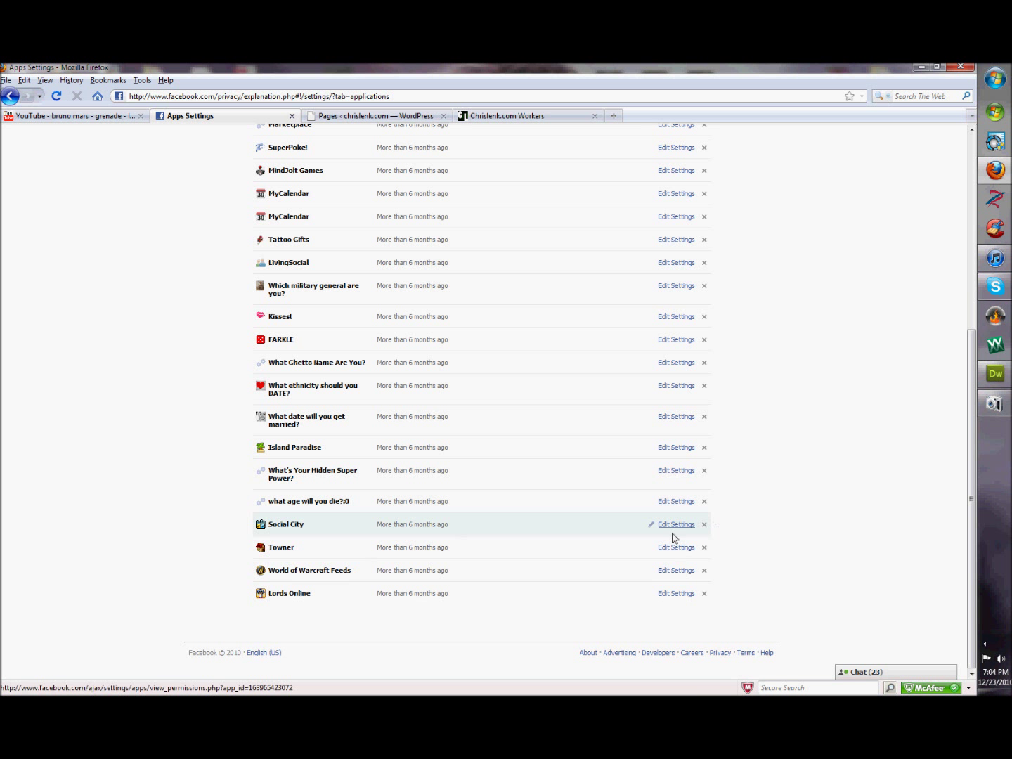
click(676, 525)
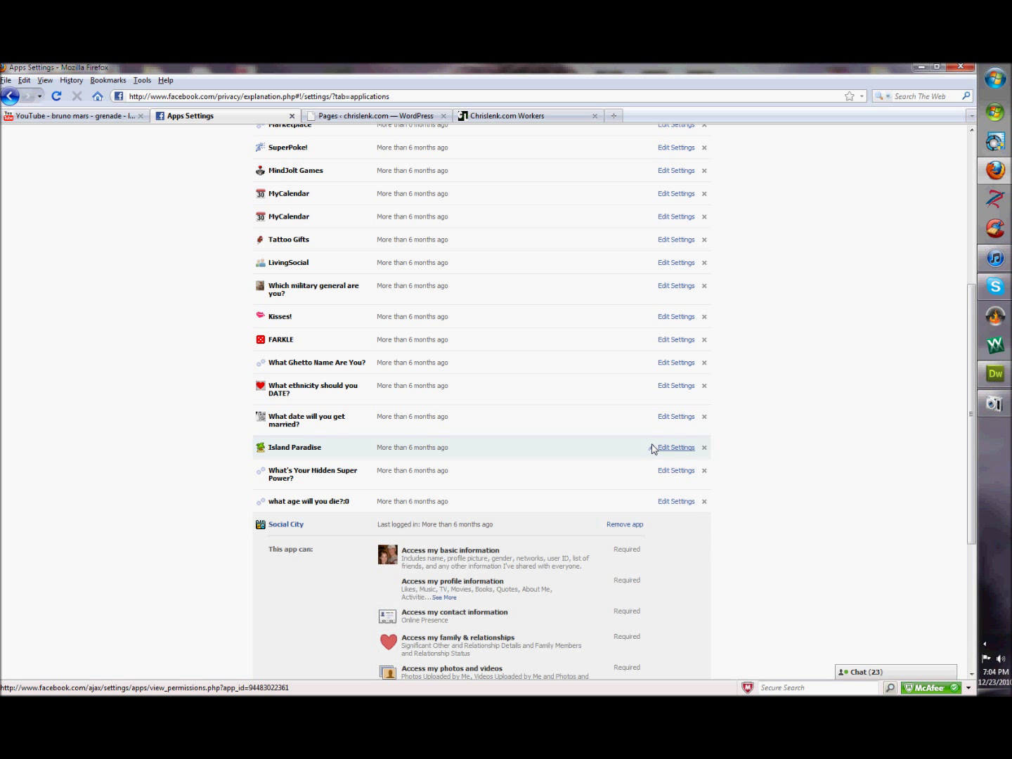
- Review Social City's basic information and relationships permissions, then remove the app
scroll(633, 492, down, 5)
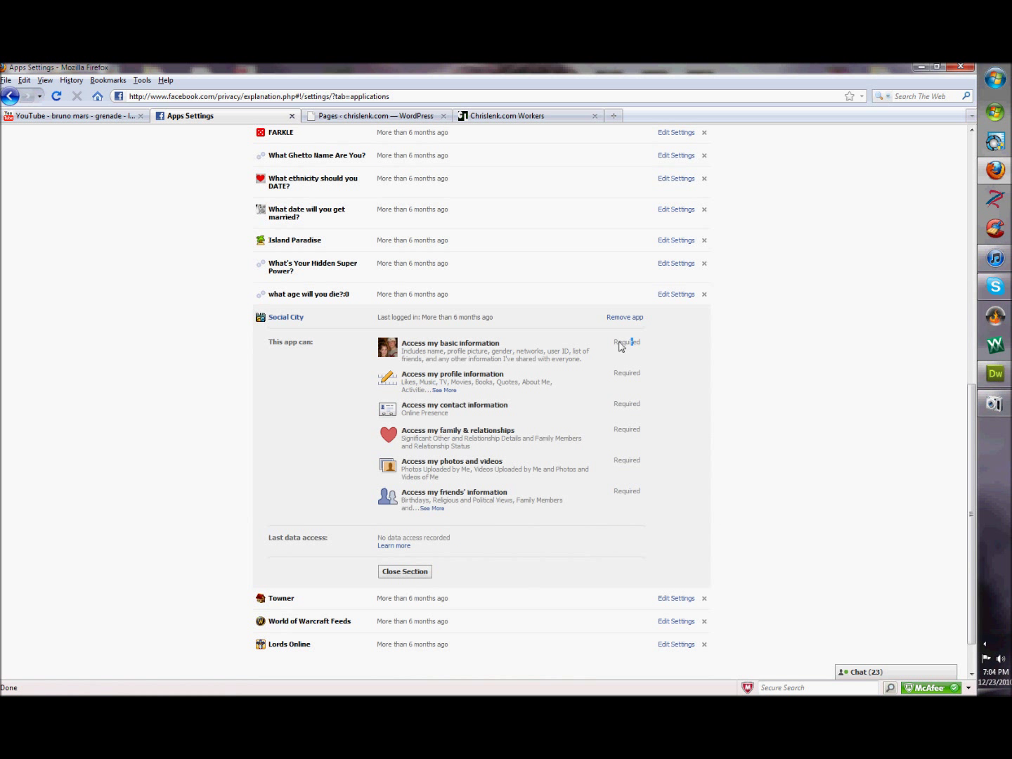
drag(622, 346, 401, 352)
click(542, 346)
double_click(485, 432)
click(542, 435)
click(624, 317)
key(Escape)
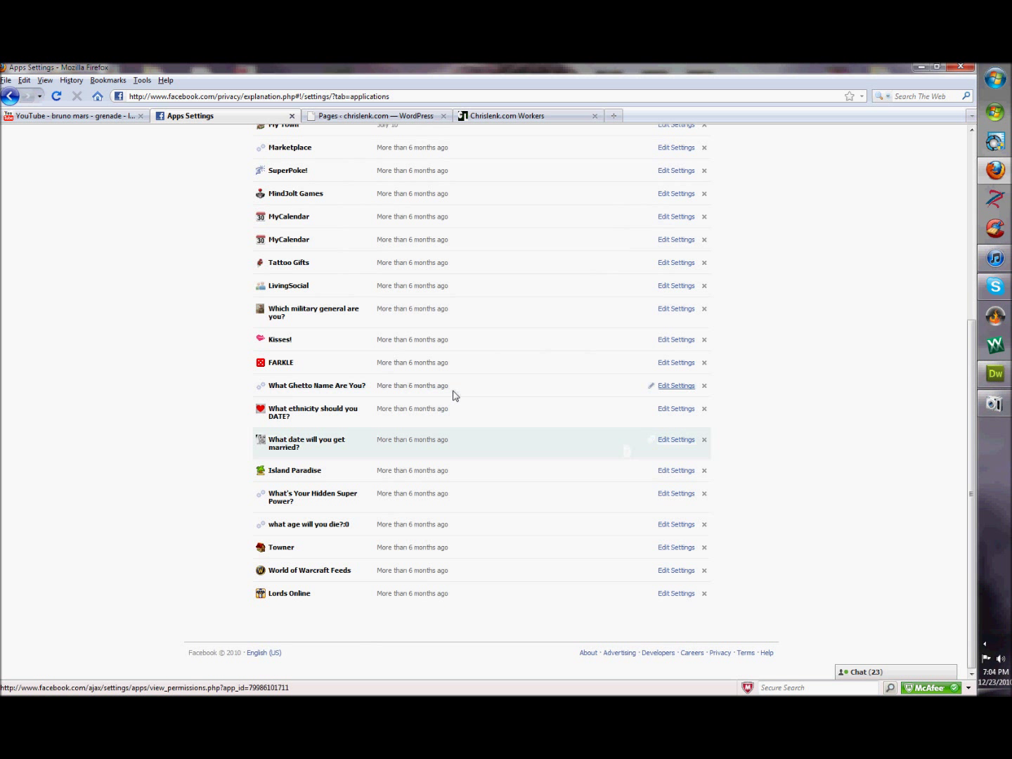
- Remove the FARKLE app and dismiss the removal notice
click(705, 363)
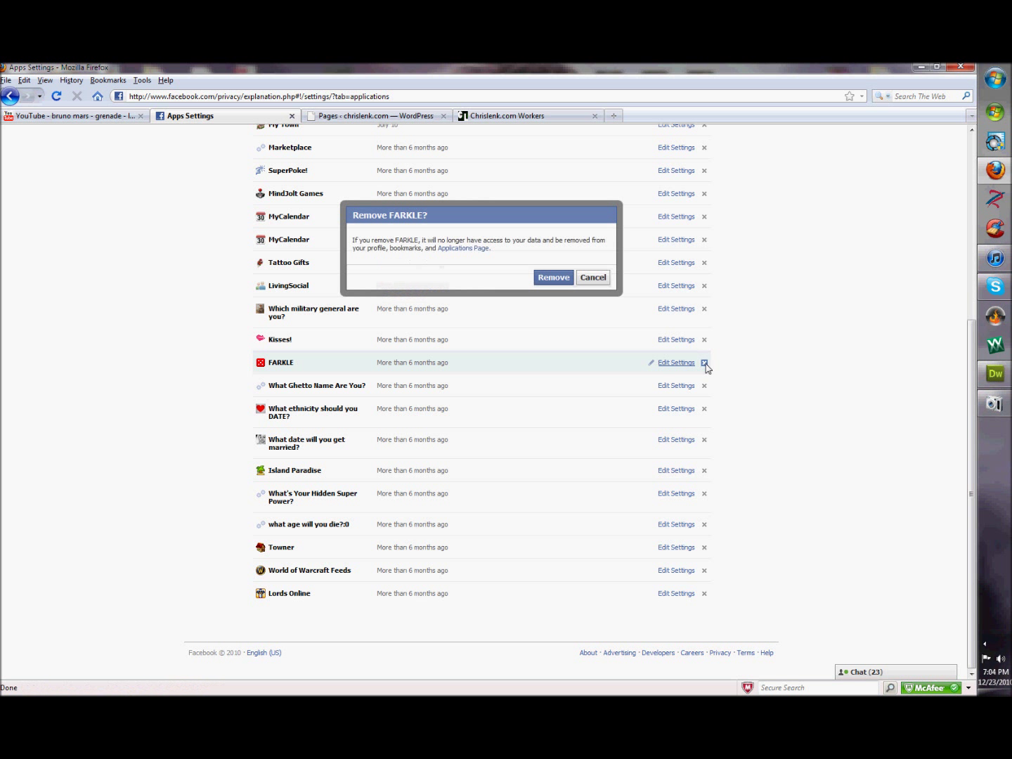
click(561, 279)
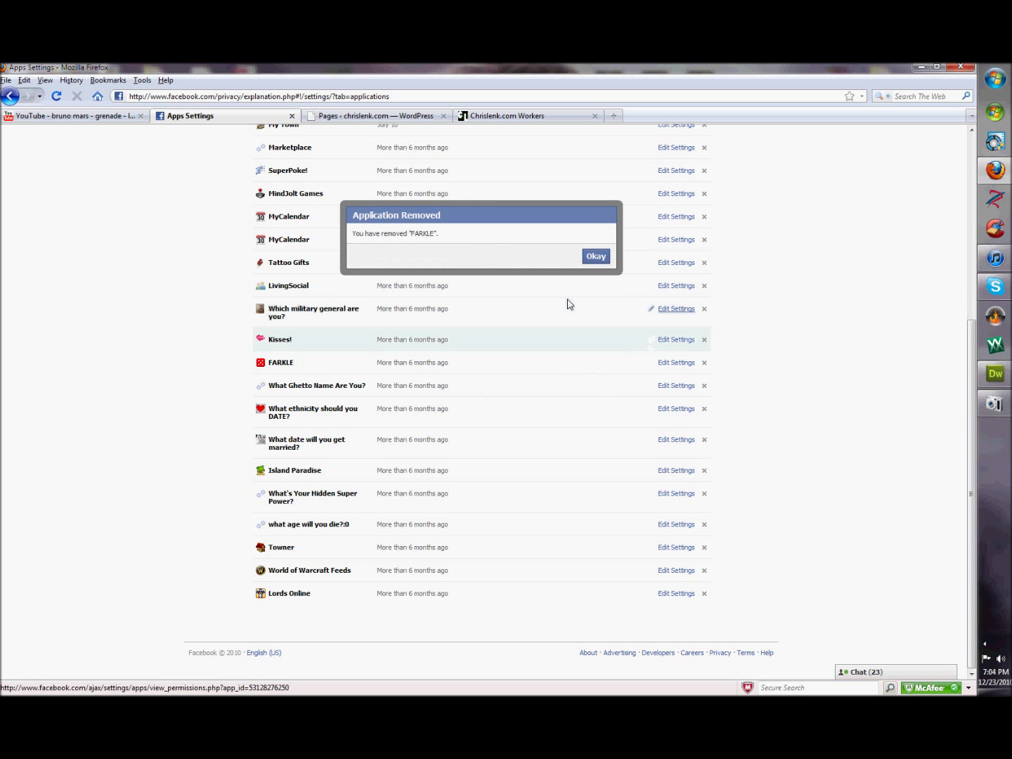
click(594, 257)
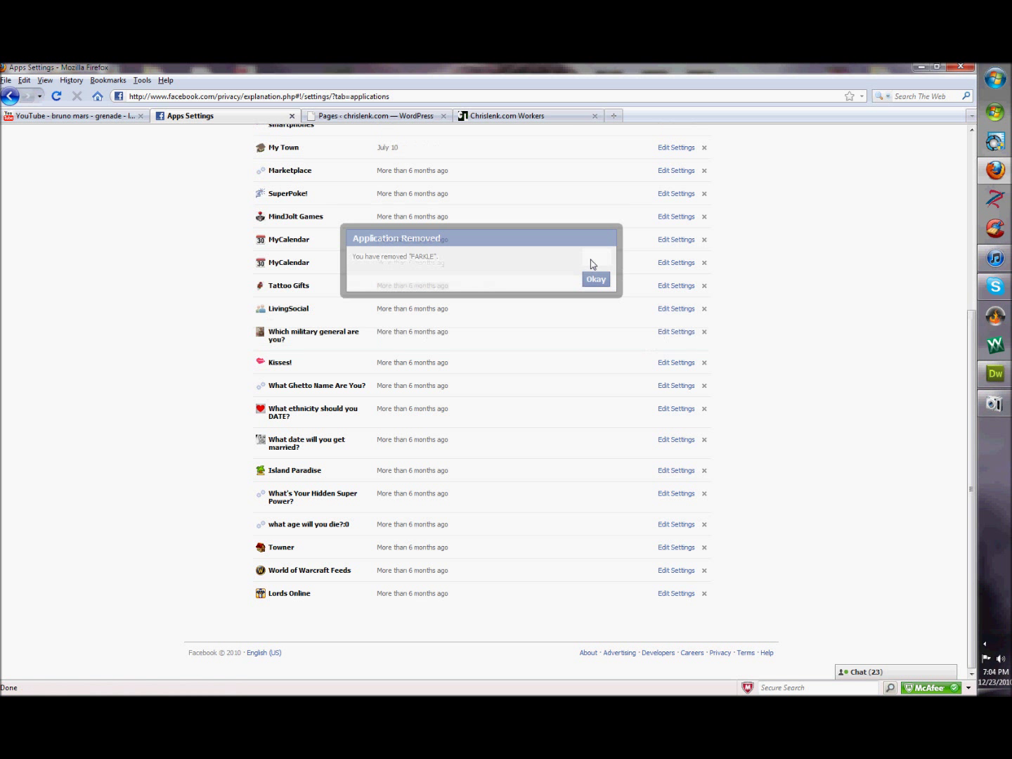
- Remove the Kisses! app as well, then open the account options
click(705, 363)
click(549, 276)
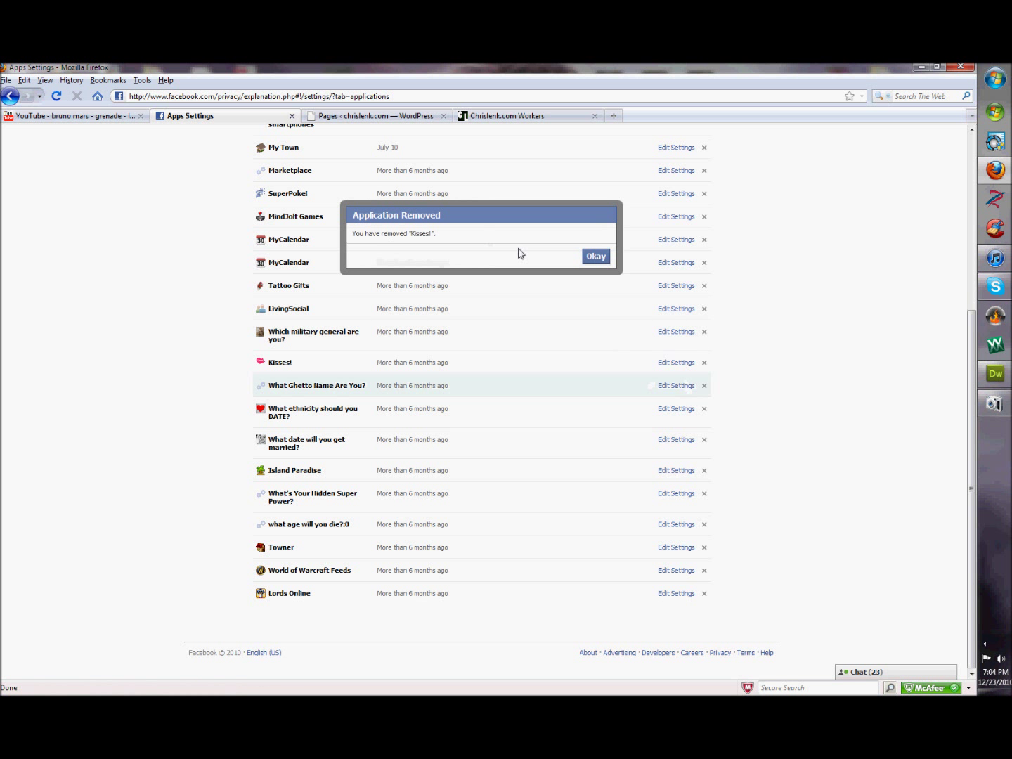
click(595, 257)
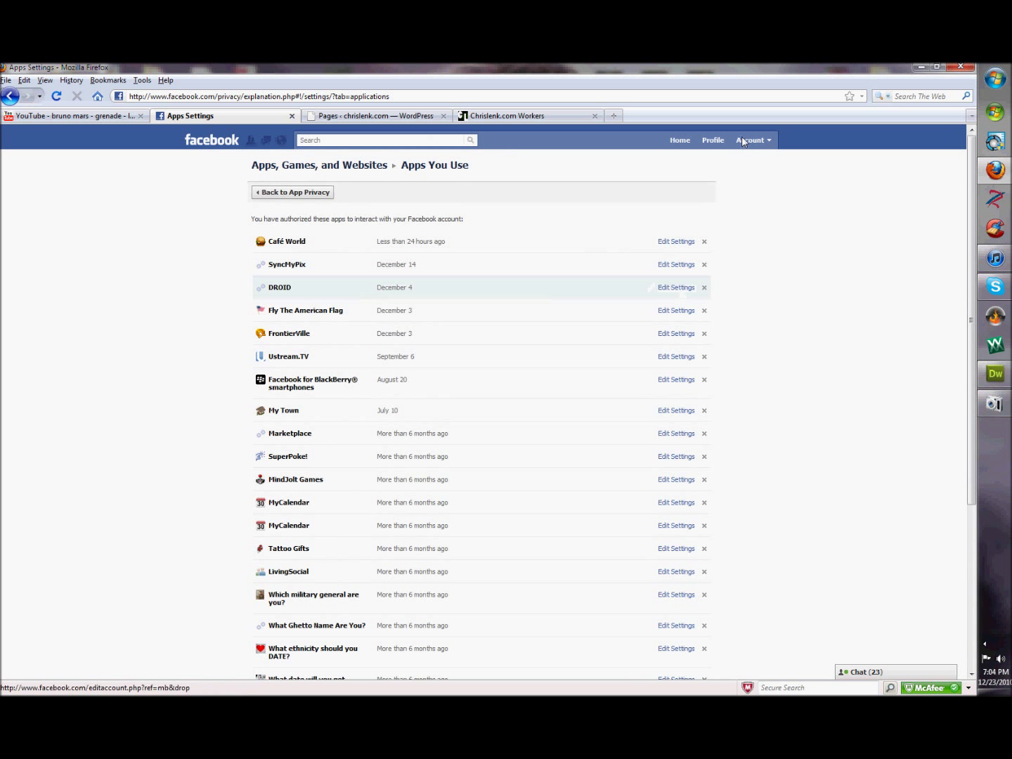
click(746, 141)
click(715, 142)
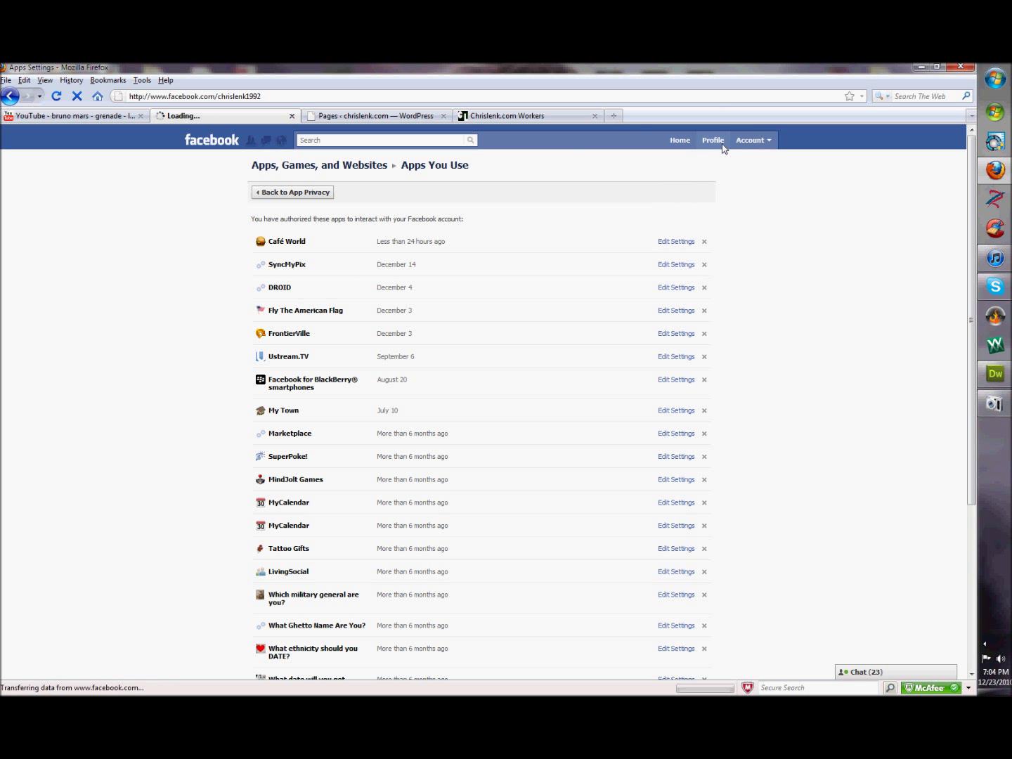
click(767, 143)
click(707, 232)
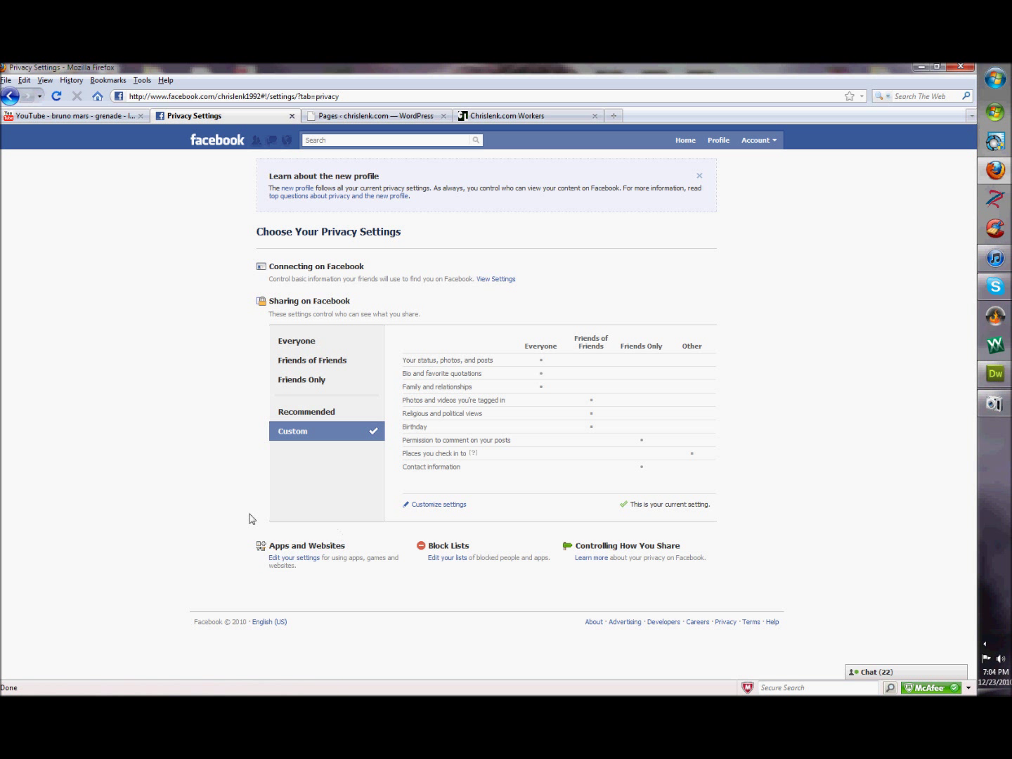
click(303, 560)
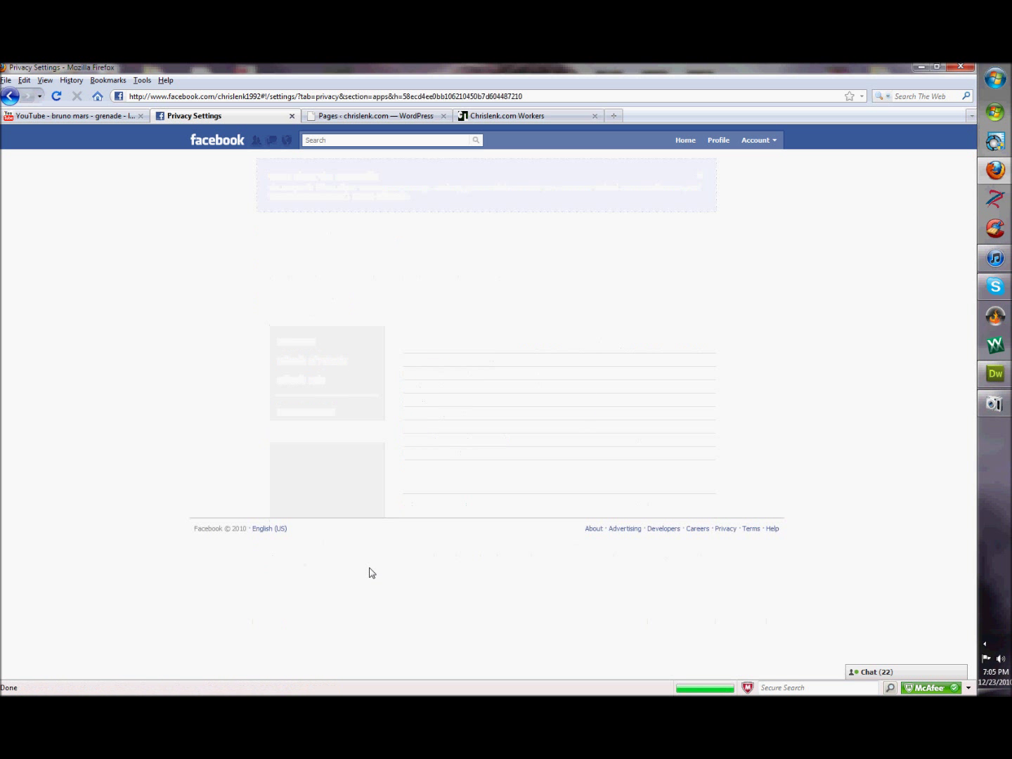
click(627, 339)
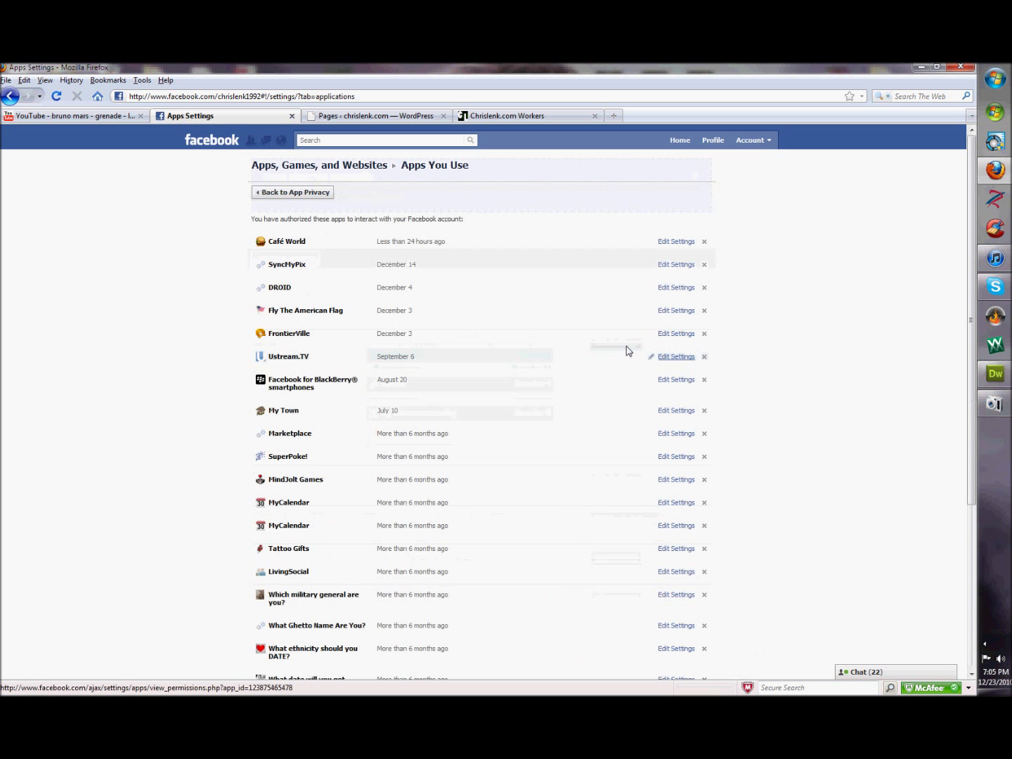
- Remove the Tattoo Gifts app and dismiss the removal notice
scroll(731, 313, down, 3)
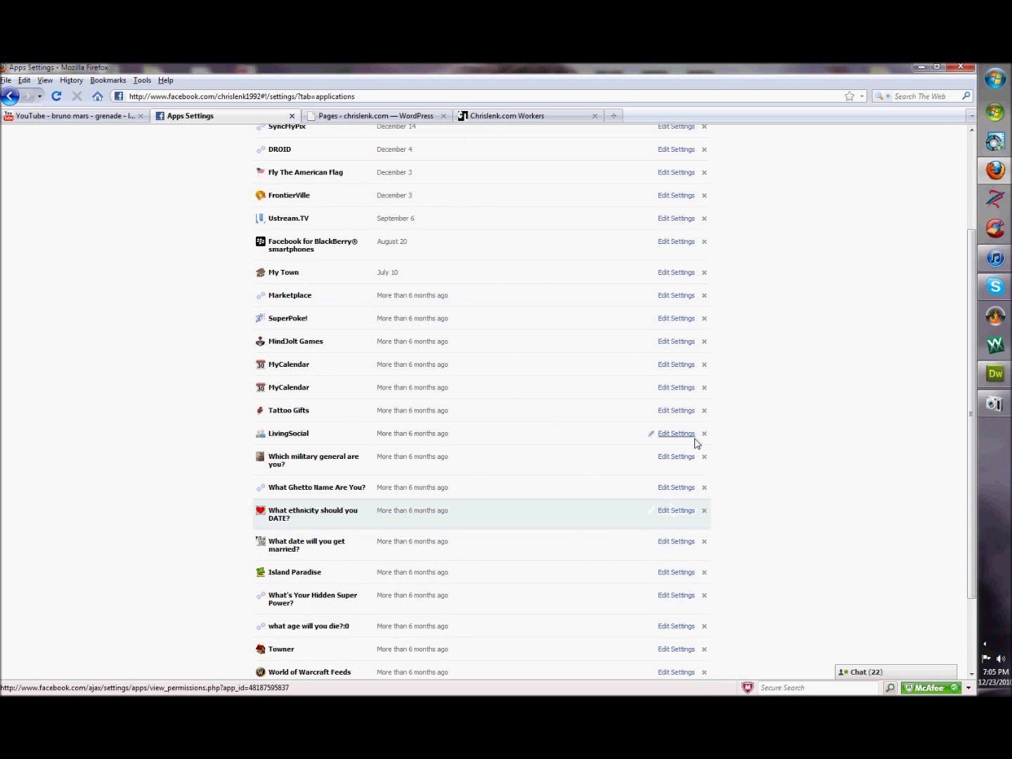
click(705, 411)
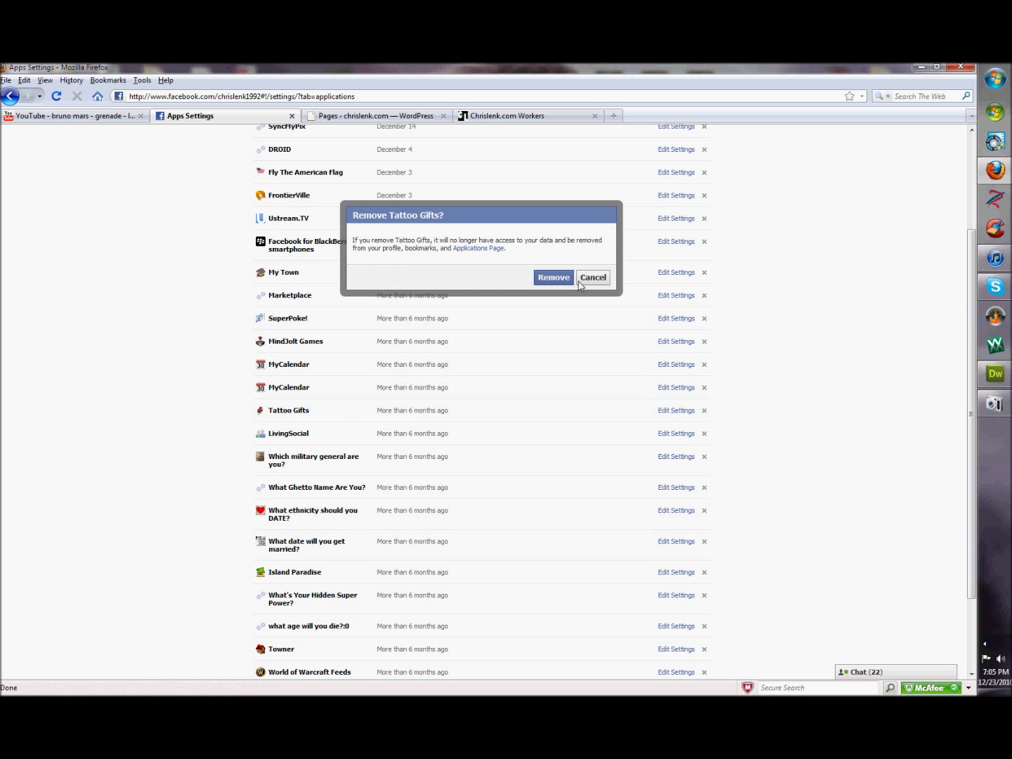
click(551, 275)
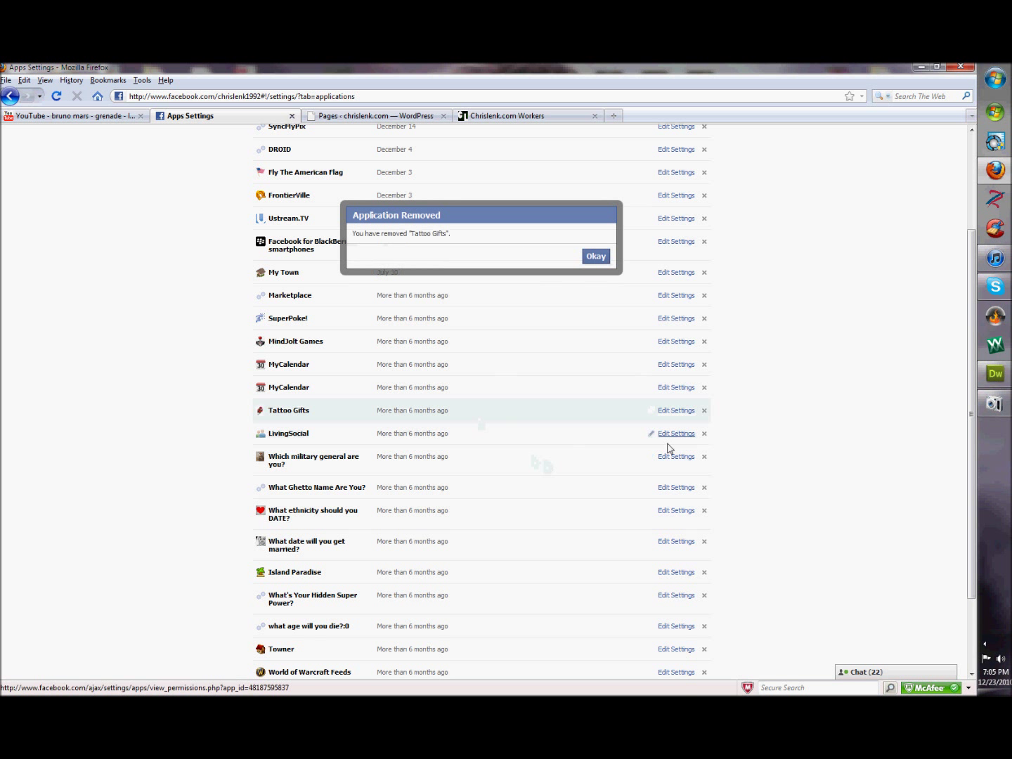
click(596, 258)
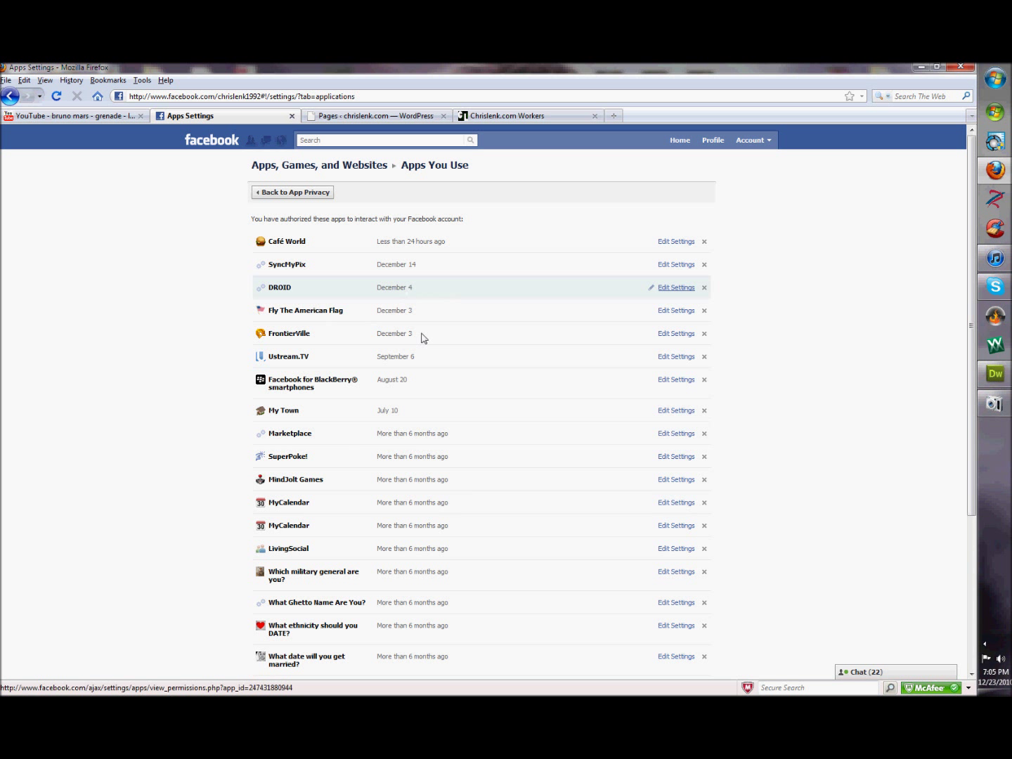
- Remove the LivingSocial app and dismiss the removal notice
scroll(497, 599, down, 3)
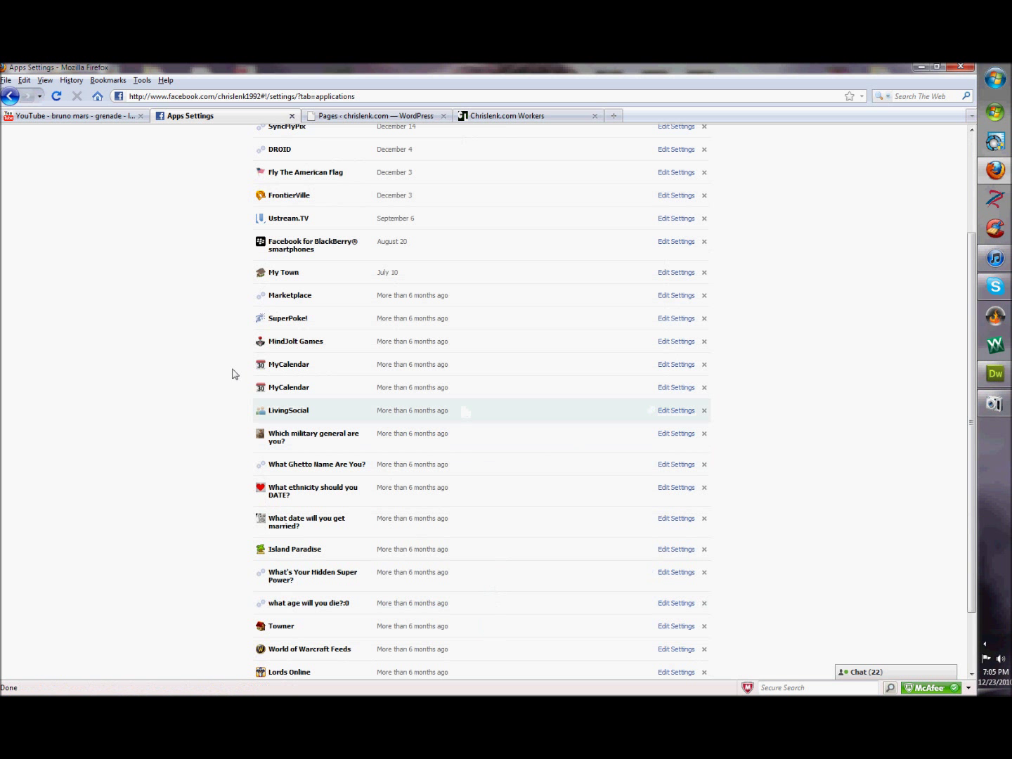
click(705, 414)
click(545, 283)
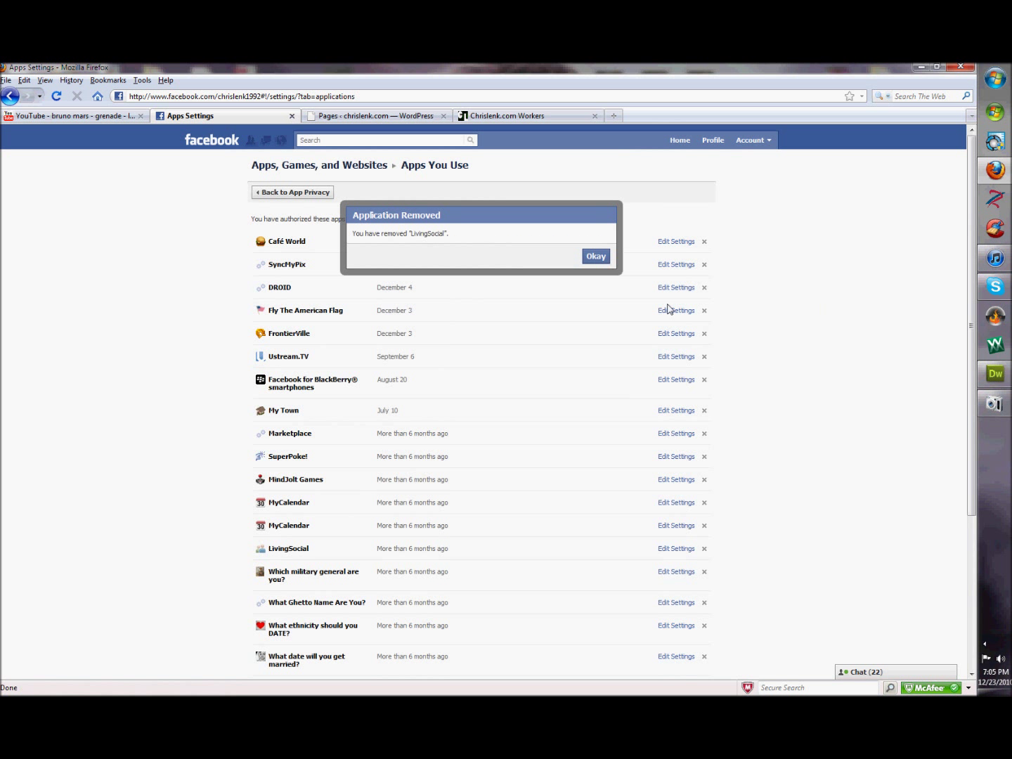
click(596, 256)
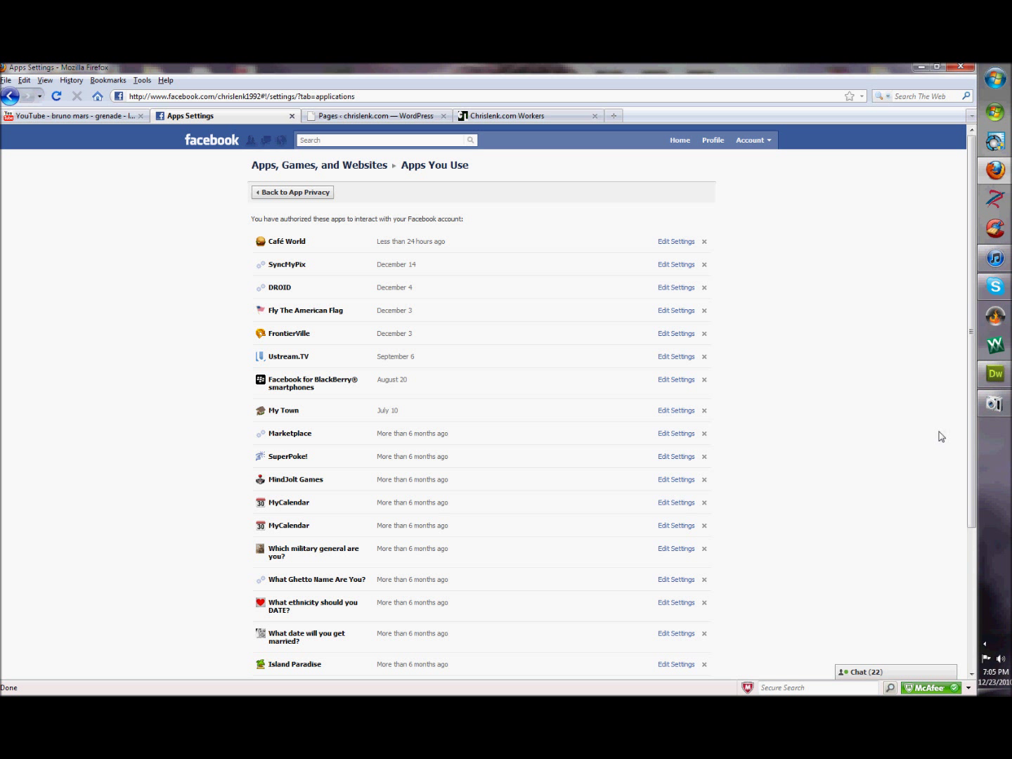
mouse_move(989, 412)
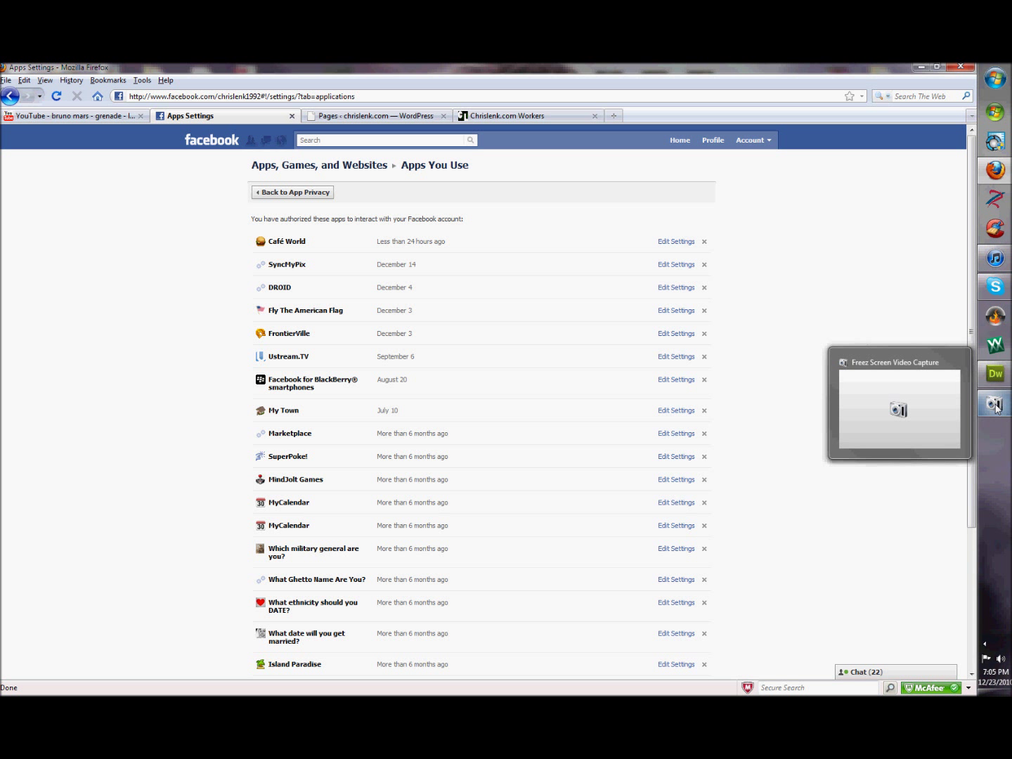